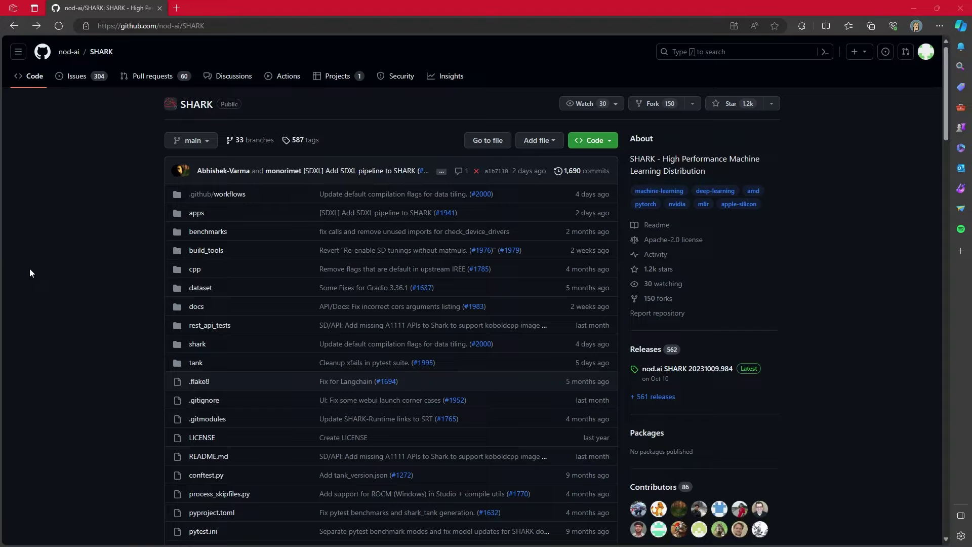
# - Scroll the README to the Prerequisites – Drivers section and collapse and re-expand it
pyautogui.scroll(-4, 175, 225)
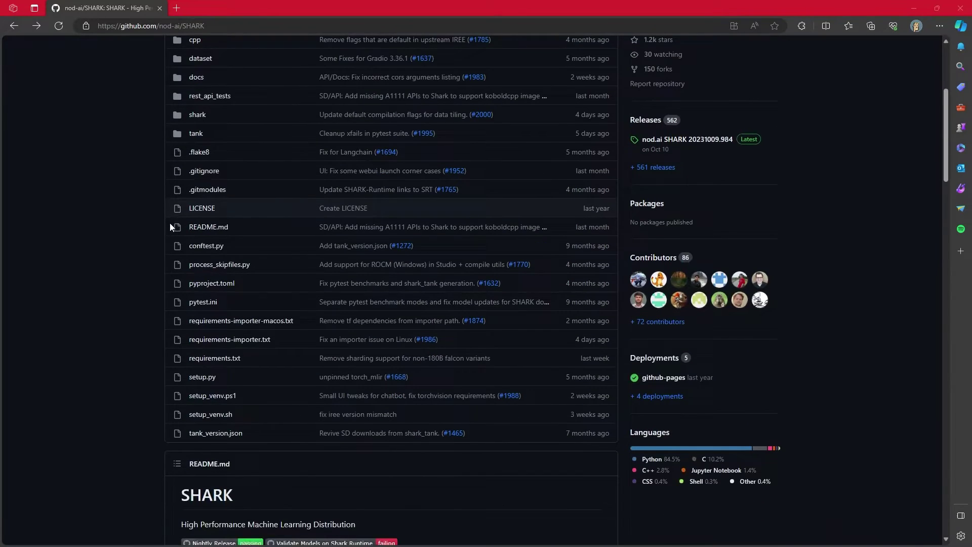
pyautogui.scroll(-8, 170, 226)
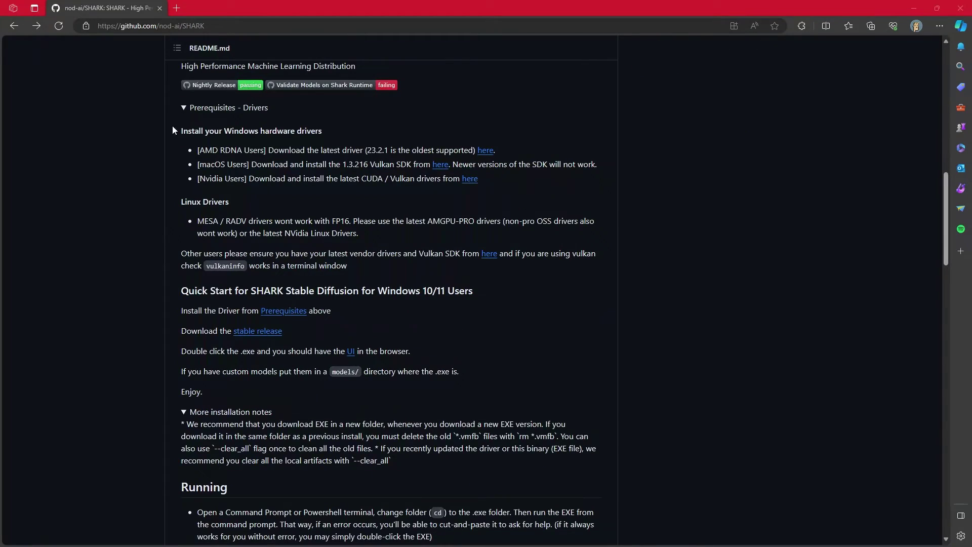
pyautogui.doubleClick(187, 107)
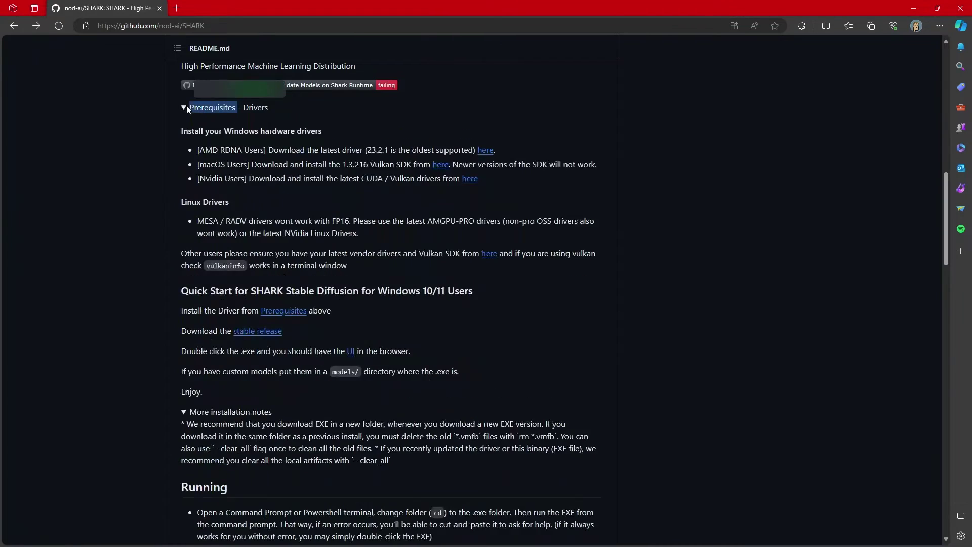
pyautogui.click(252, 108)
pyautogui.click(256, 109)
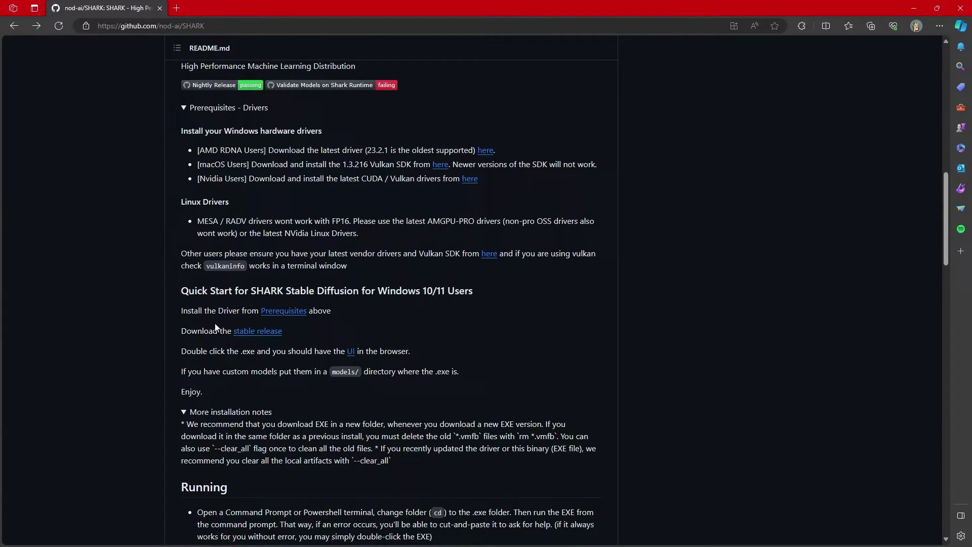
# - Open the stable release page and scroll down to its Assets list
pyautogui.click(258, 332)
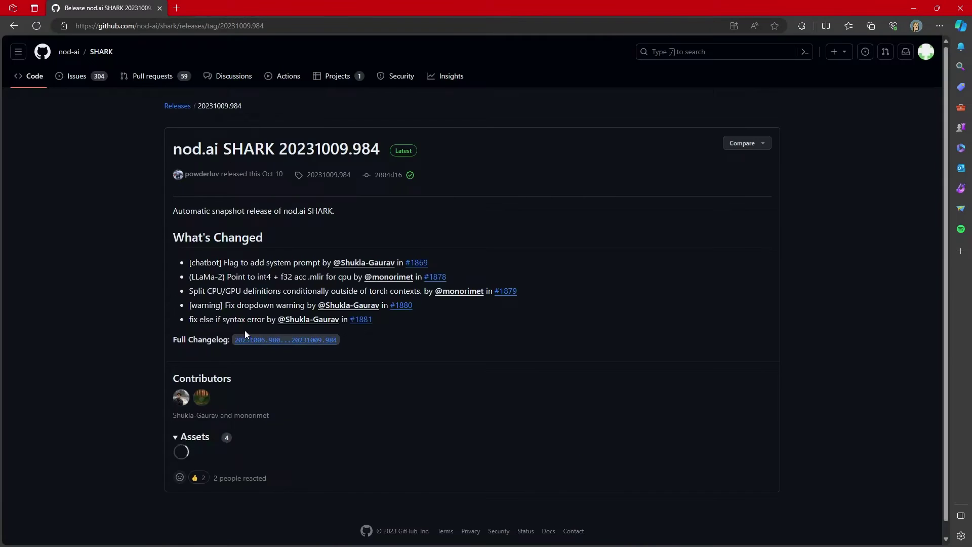
pyautogui.scroll(-2, 296, 354)
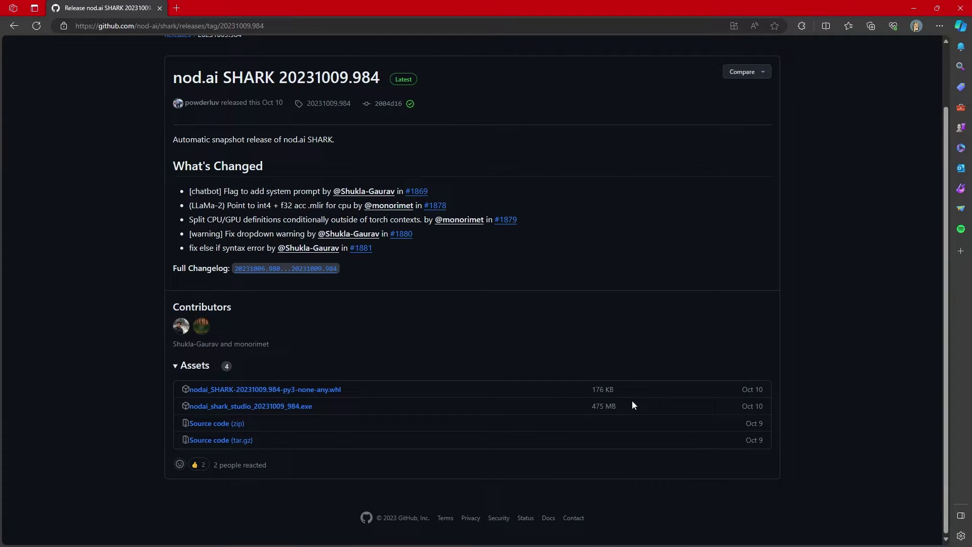
pyautogui.hotkey('alt', 'Tab')
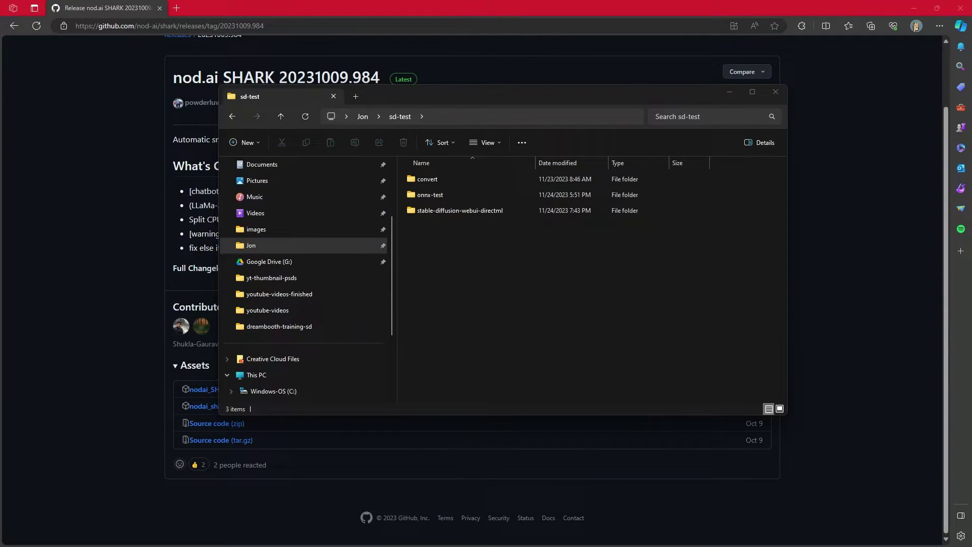
# - Create a new folder named shark-nod-ai in sd-test and open it
pyautogui.rightClick(536, 292)
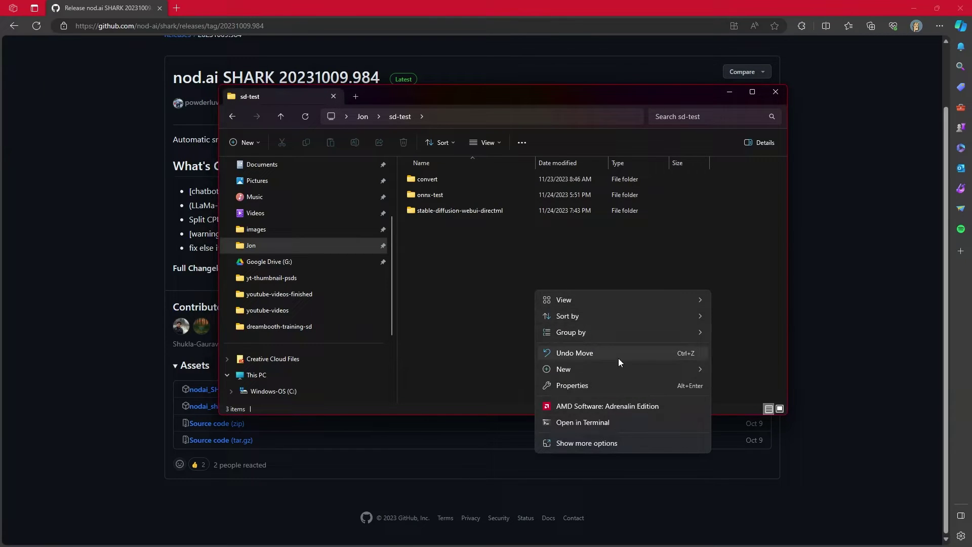
pyautogui.moveTo(613, 377)
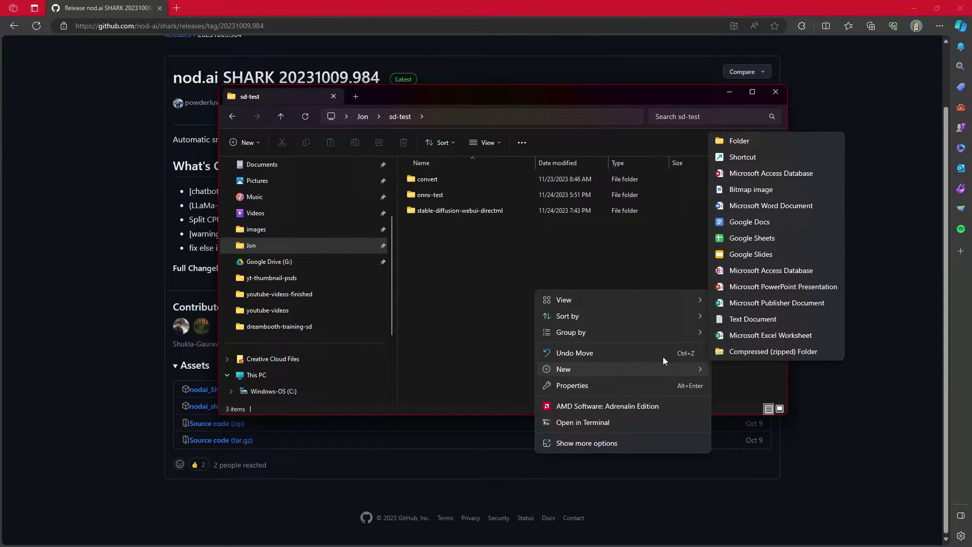
pyautogui.click(738, 141)
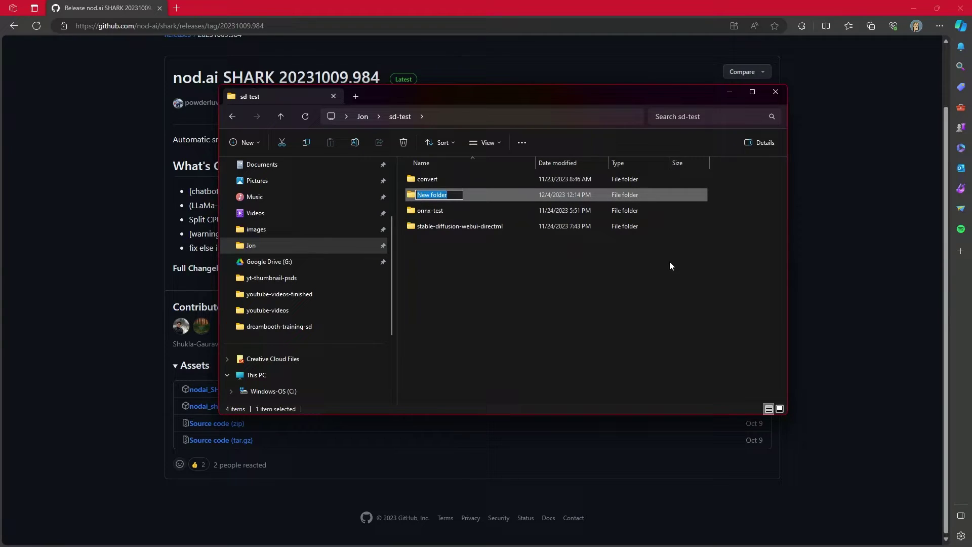
pyautogui.write('shark-nod-ai')
pyautogui.press('Return')
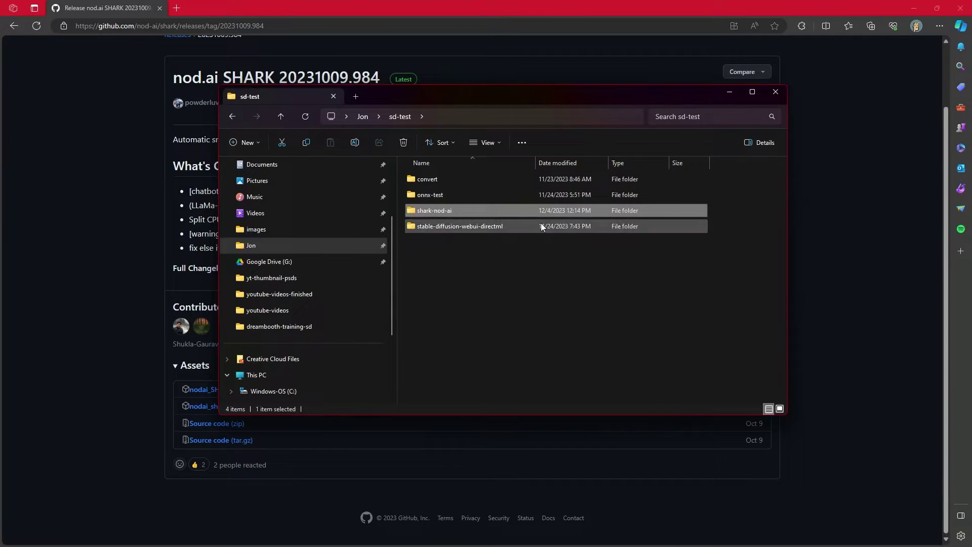
pyautogui.doubleClick(436, 209)
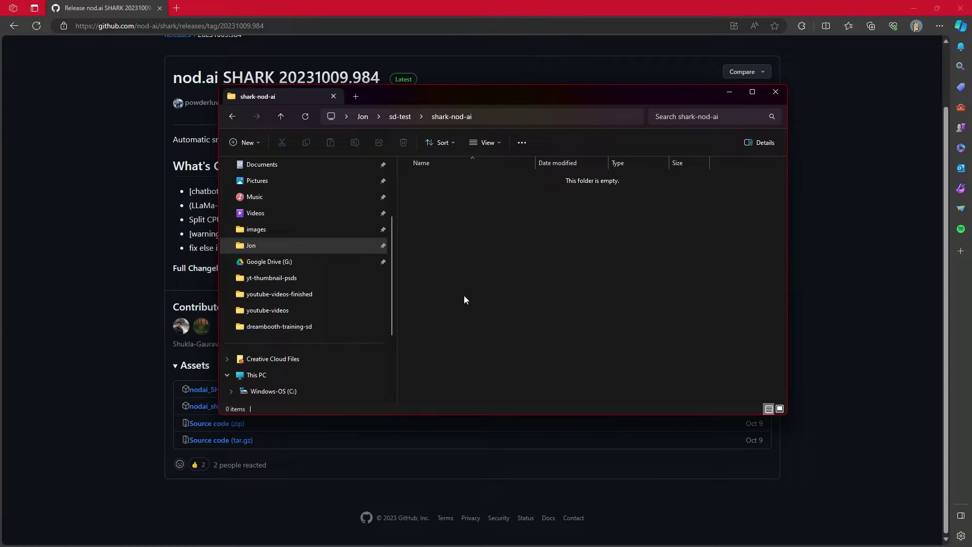
# - Move nodai_shark_studio_20231009_984.exe from Downloads into shark-nod-ai and enlarge that window
pyautogui.scroll(3, 320, 281)
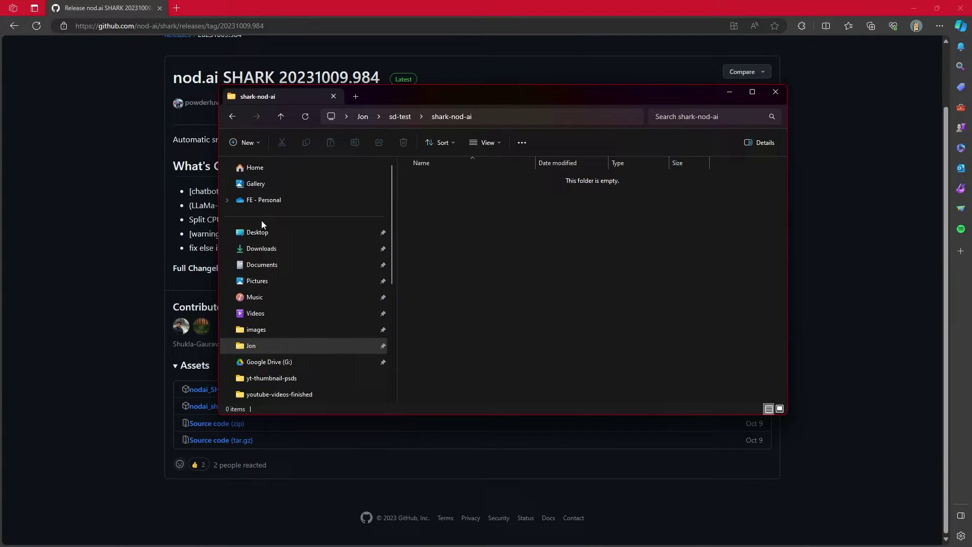
pyautogui.rightClick(271, 251)
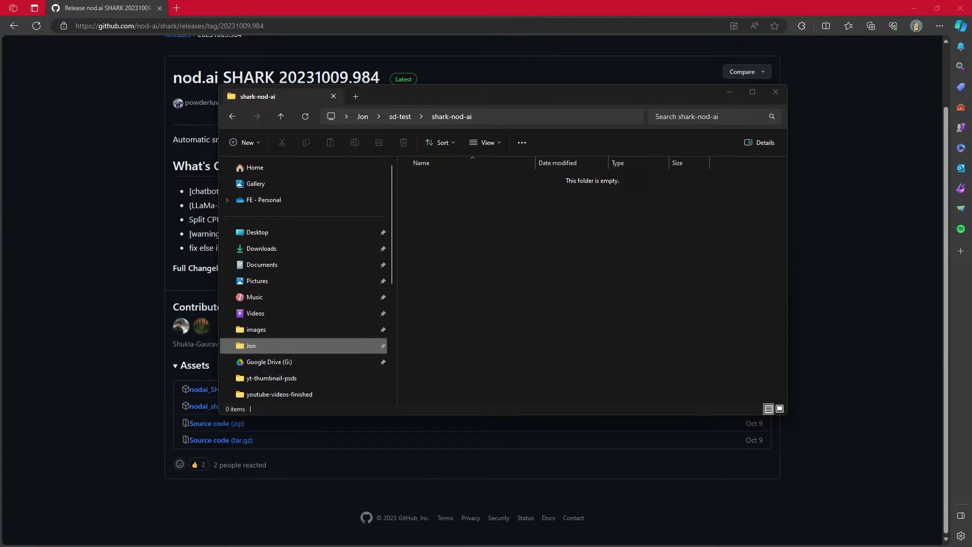
pyautogui.moveTo(580, 422); pyautogui.dragTo(524, 253)
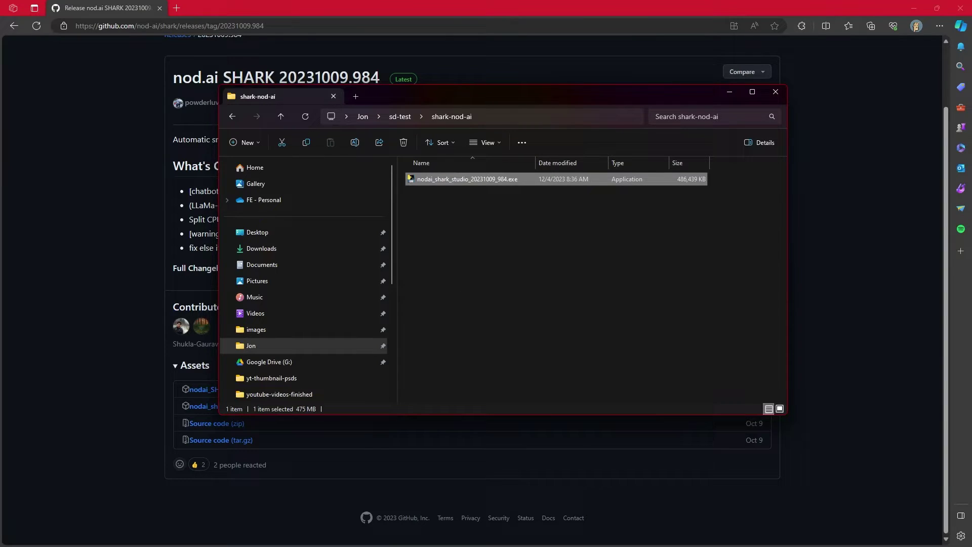
pyautogui.moveTo(786, 85); pyautogui.dragTo(967, 15)
pyautogui.press('super+e')
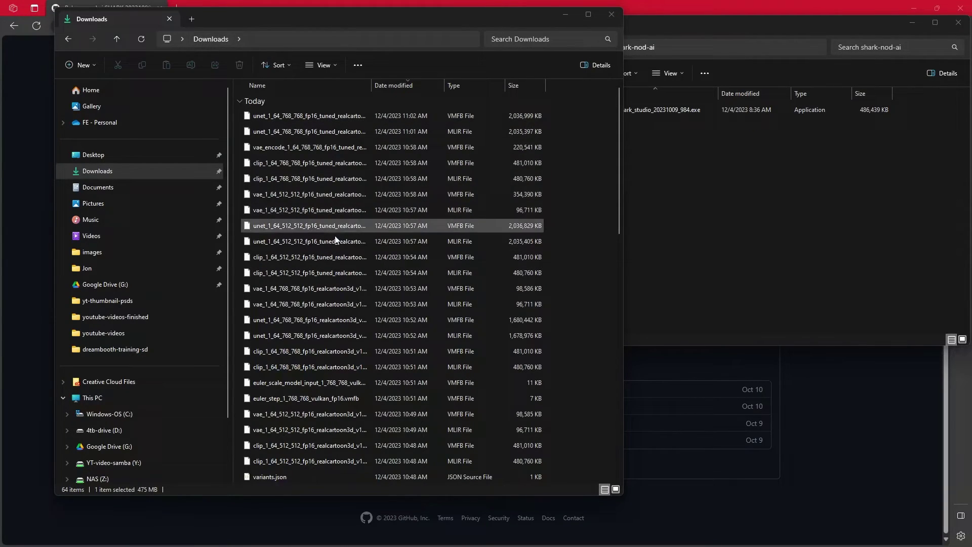
# - Scroll through the compiled VMFB and MLIR files in Downloads, then minimize the Downloads window
pyautogui.scroll(-1, 411, 293)
pyautogui.scroll(-8, 409, 302)
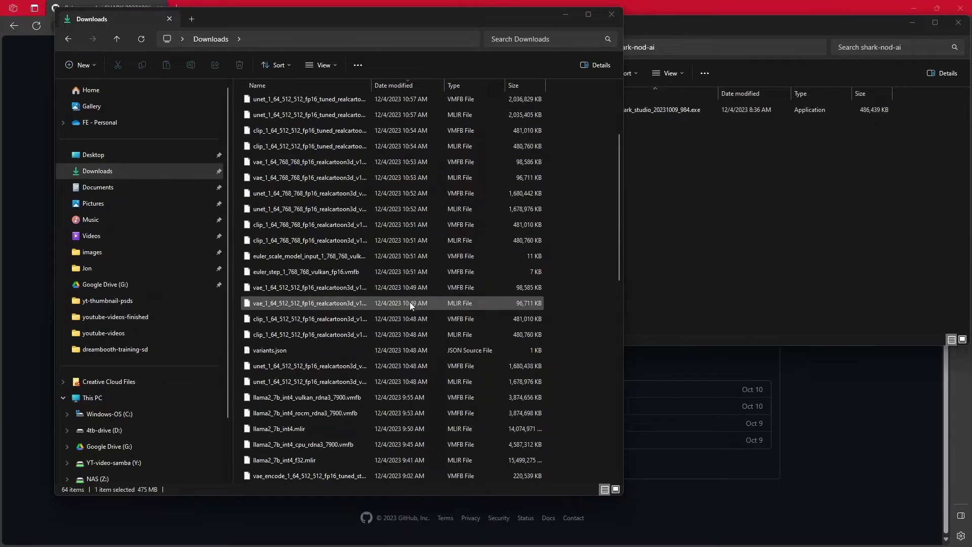
pyautogui.scroll(-3, 404, 308)
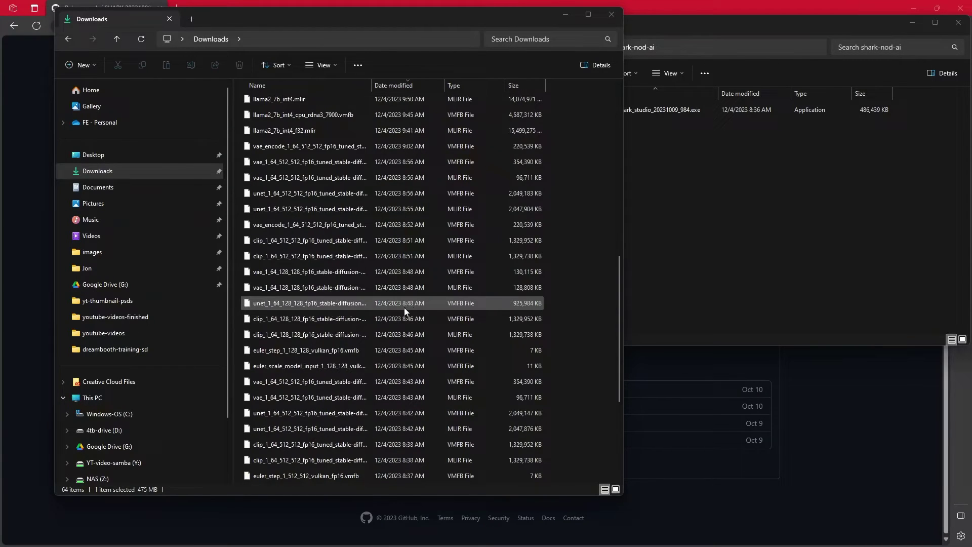
pyautogui.scroll(-1, 390, 303)
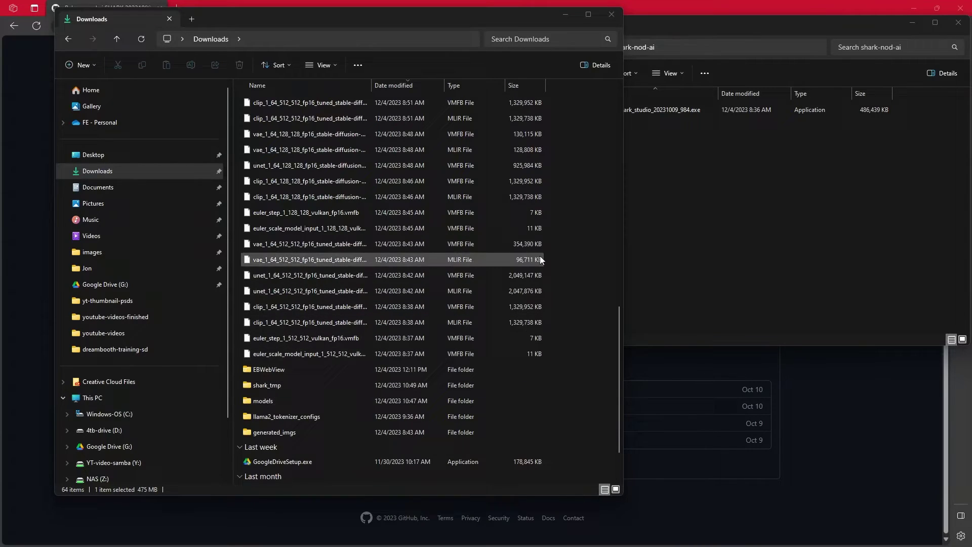
pyautogui.click(772, 193)
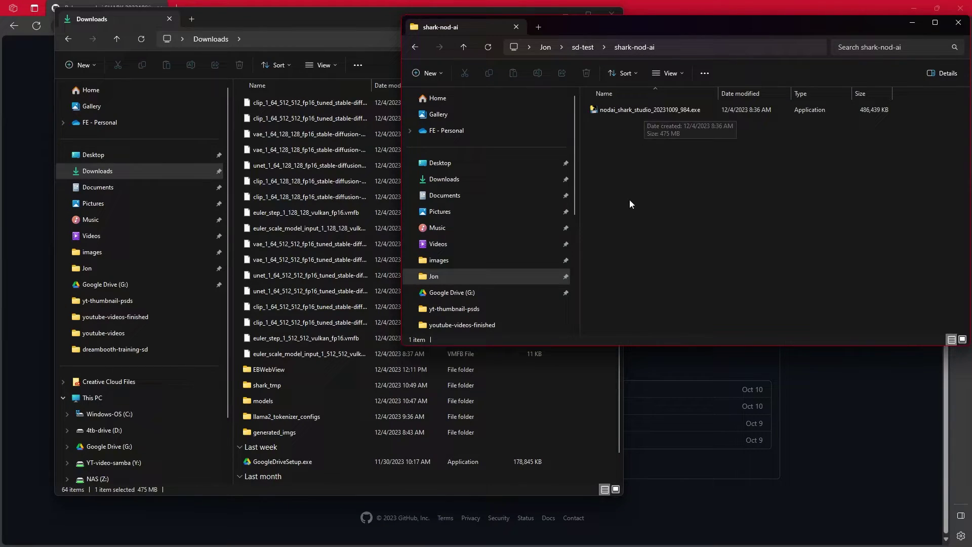
pyautogui.click(314, 21)
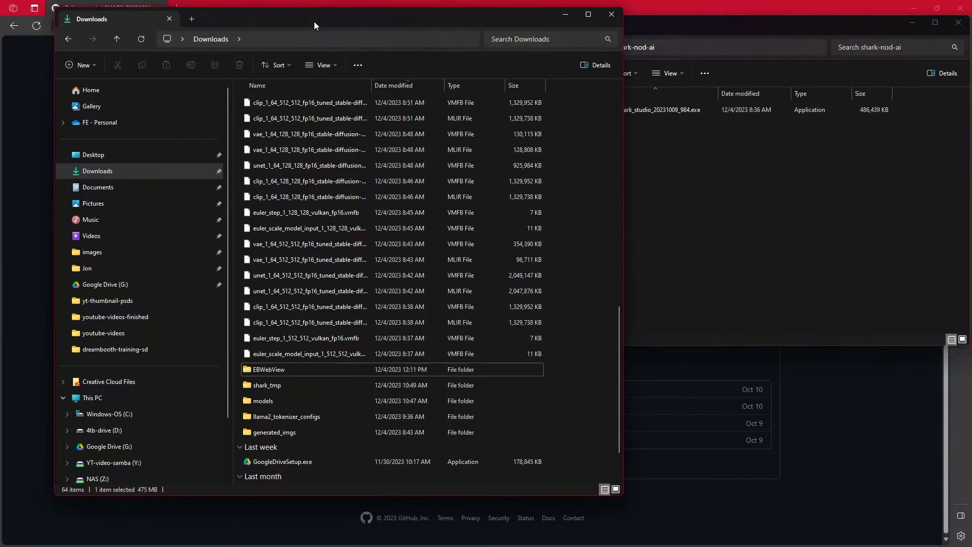
pyautogui.click(564, 16)
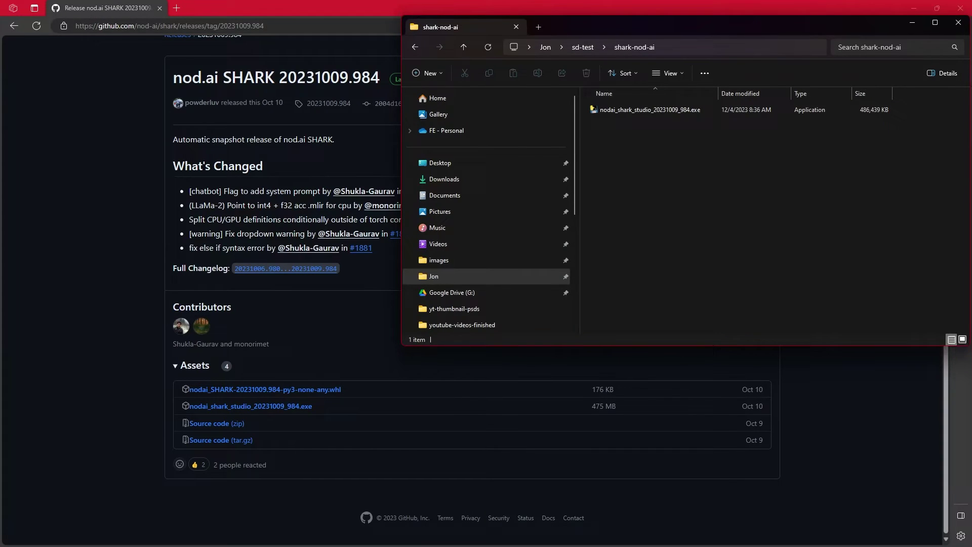
# - Bring the SHARK log window into view, copy the 'Found device' lines, and highlight 'Compiling Vulkan shaders'
pyautogui.moveTo(971, 324); pyautogui.dragTo(590, 52)
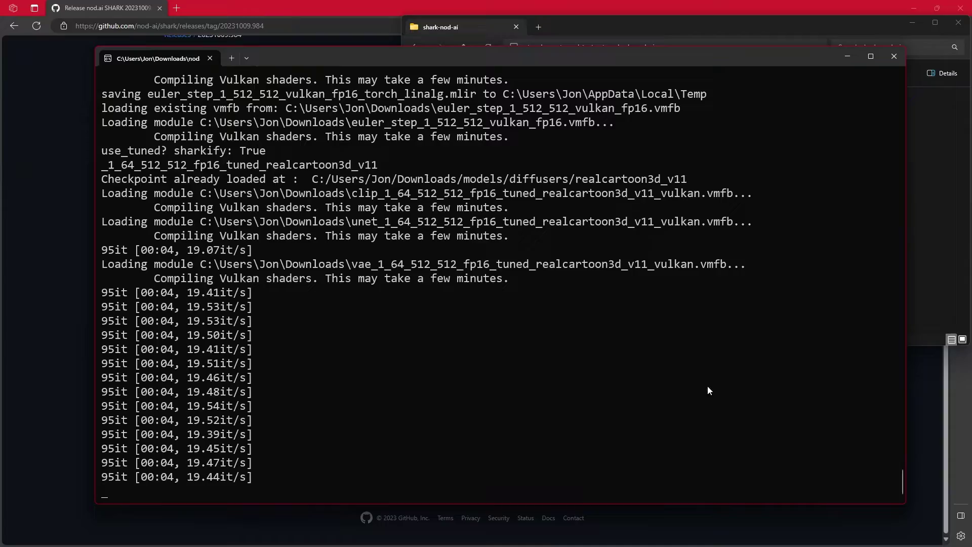
pyautogui.moveTo(899, 487); pyautogui.dragTo(914, 161)
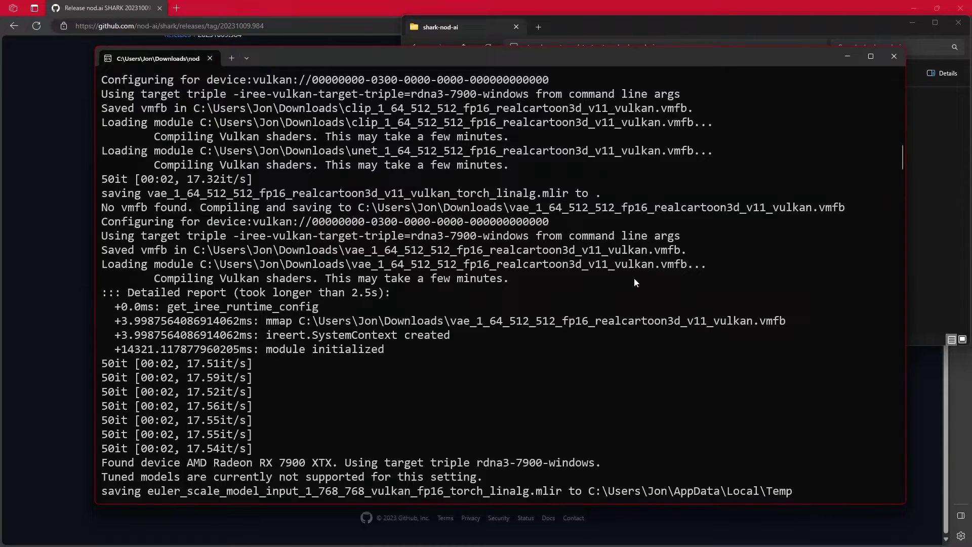
pyautogui.moveTo(903, 168); pyautogui.dragTo(895, 178)
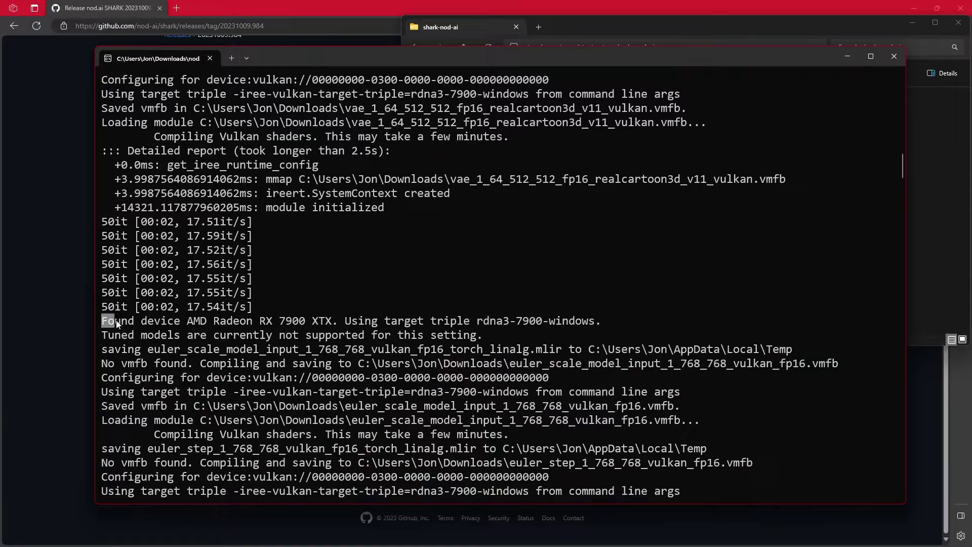
pyautogui.moveTo(116, 323); pyautogui.dragTo(672, 458)
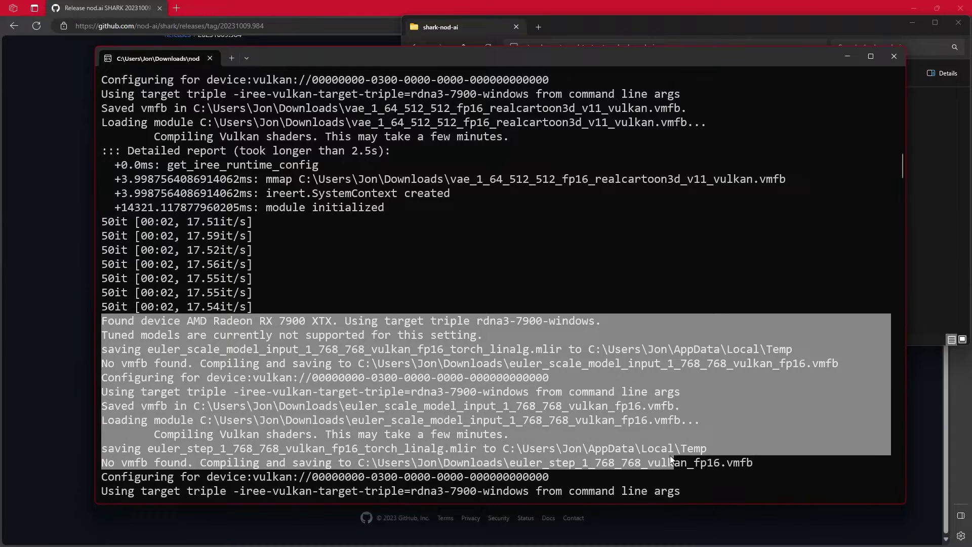
pyautogui.hotkey('ctrl', 'c')
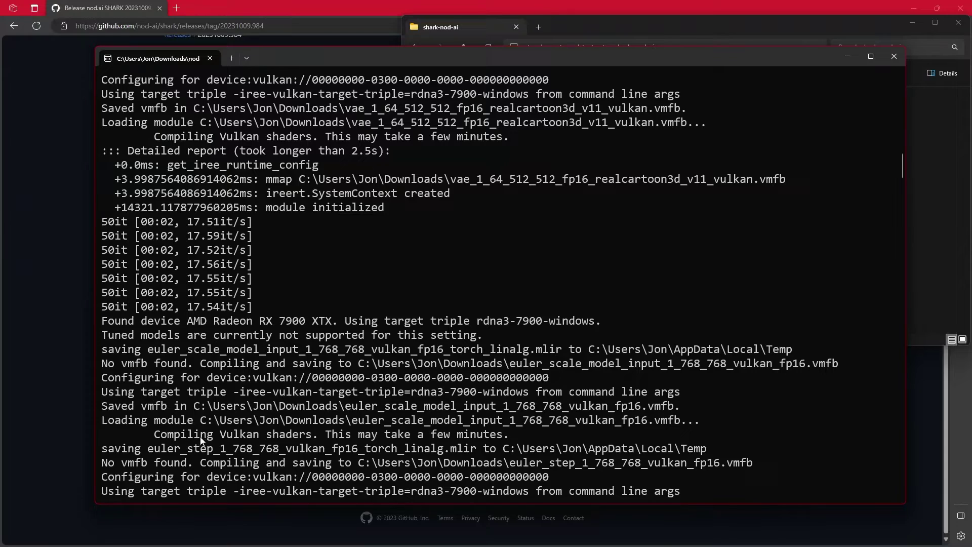
pyautogui.moveTo(151, 436); pyautogui.dragTo(314, 441)
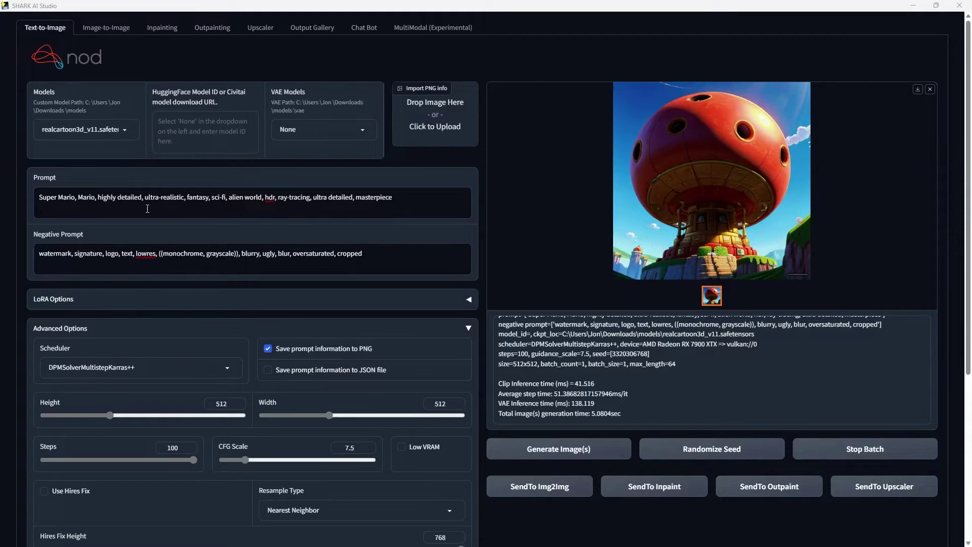
pyautogui.moveTo(39, 197); pyautogui.dragTo(415, 197)
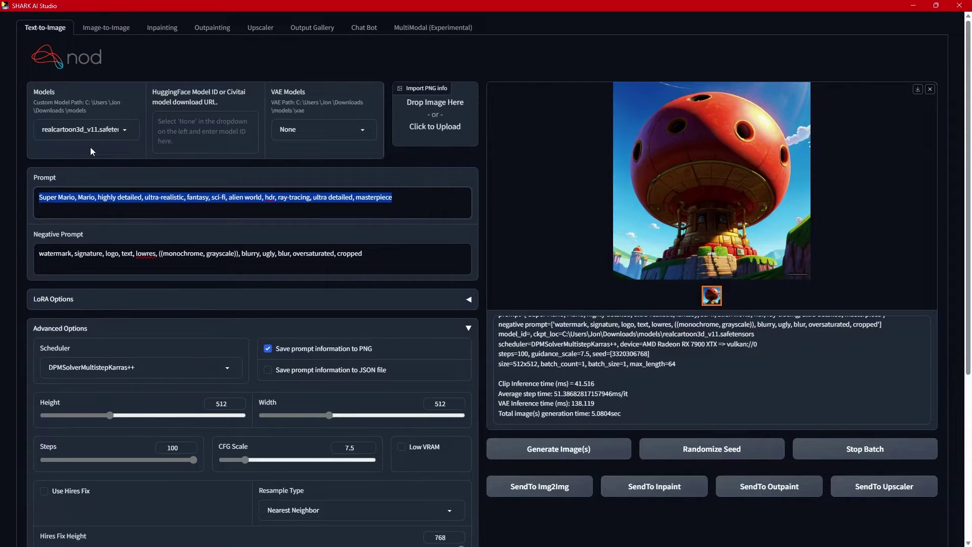
pyautogui.click(84, 212)
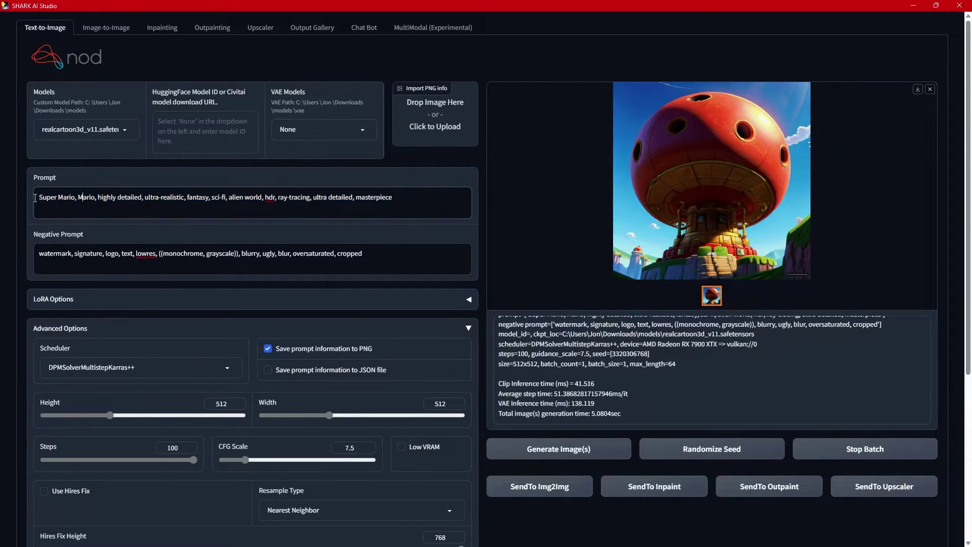
pyautogui.moveTo(38, 198); pyautogui.dragTo(400, 236)
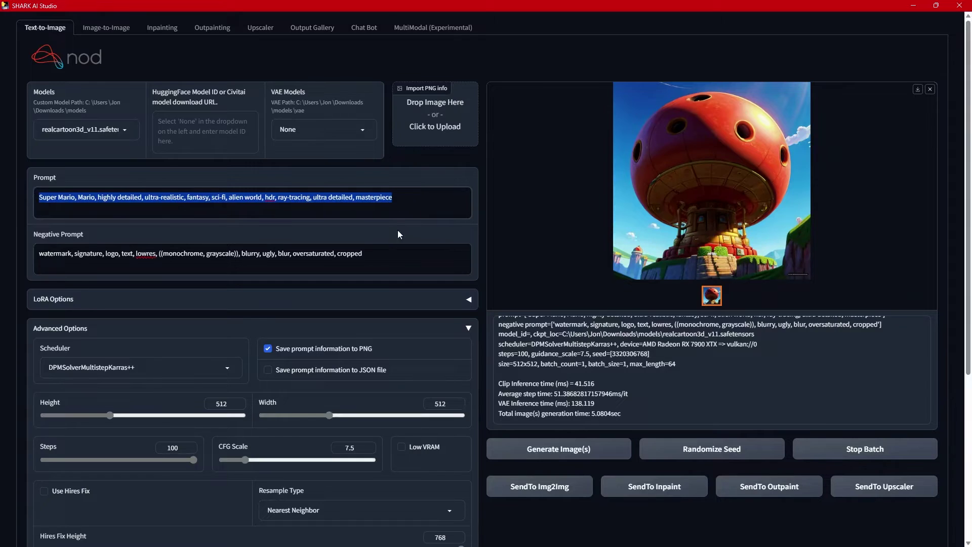
pyautogui.click(382, 256)
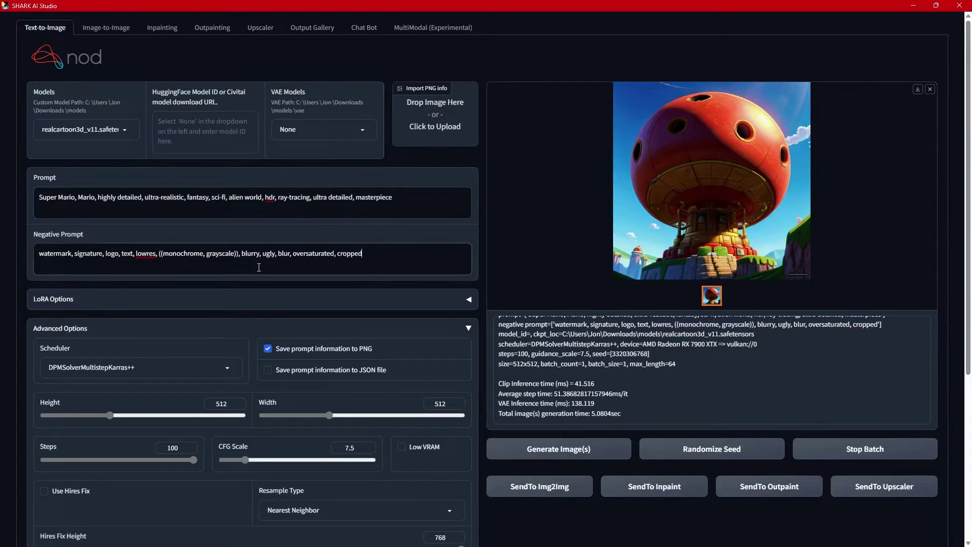
pyautogui.scroll(-2, 217, 329)
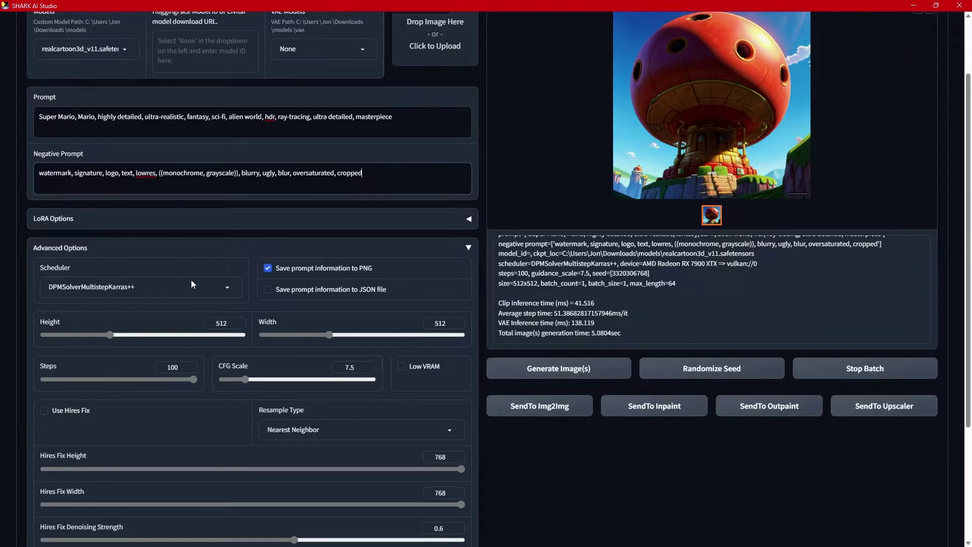
pyautogui.click(207, 286)
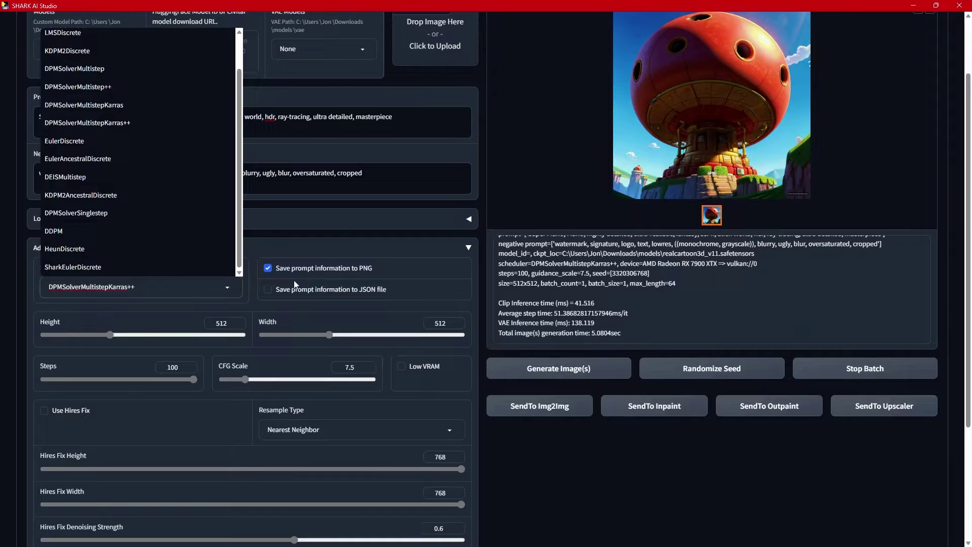
pyautogui.click(301, 242)
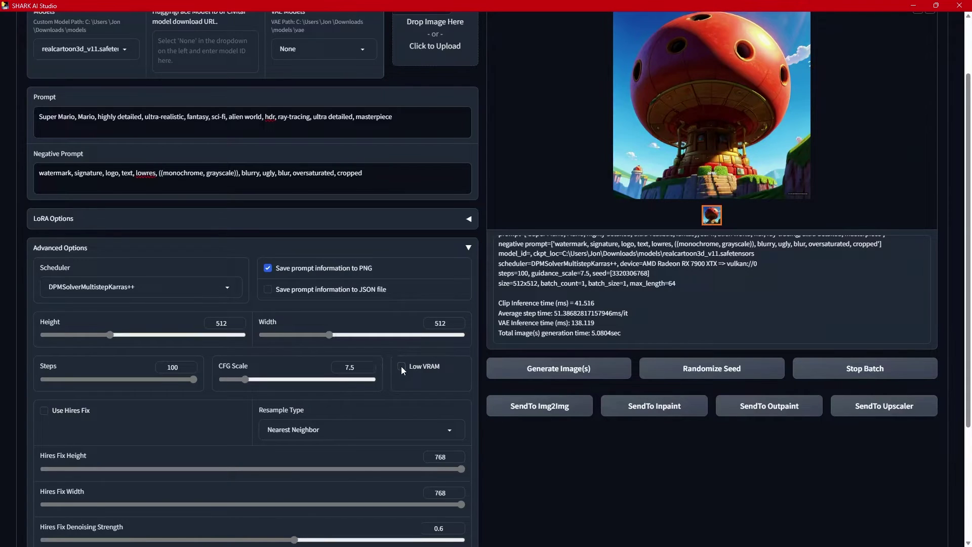
pyautogui.scroll(-3, 390, 375)
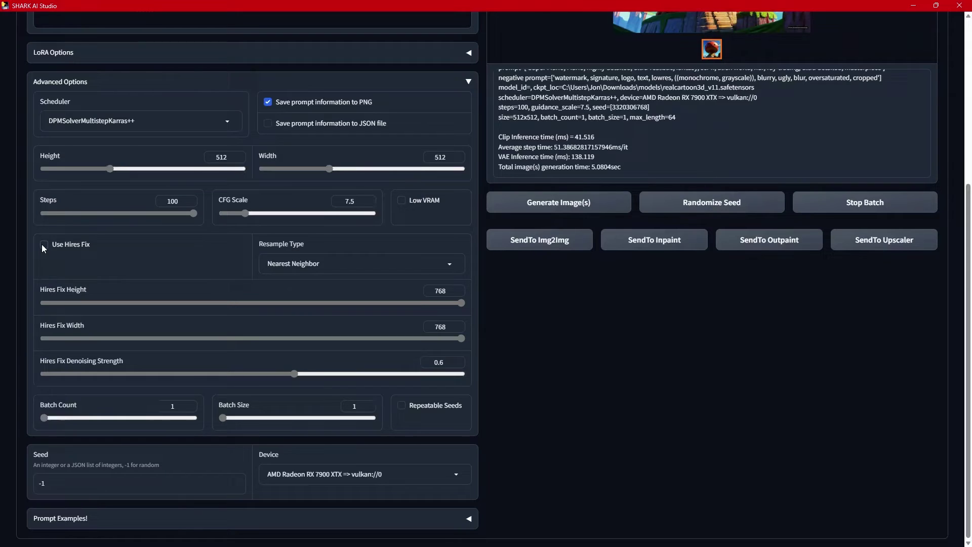
pyautogui.scroll(5, 122, 278)
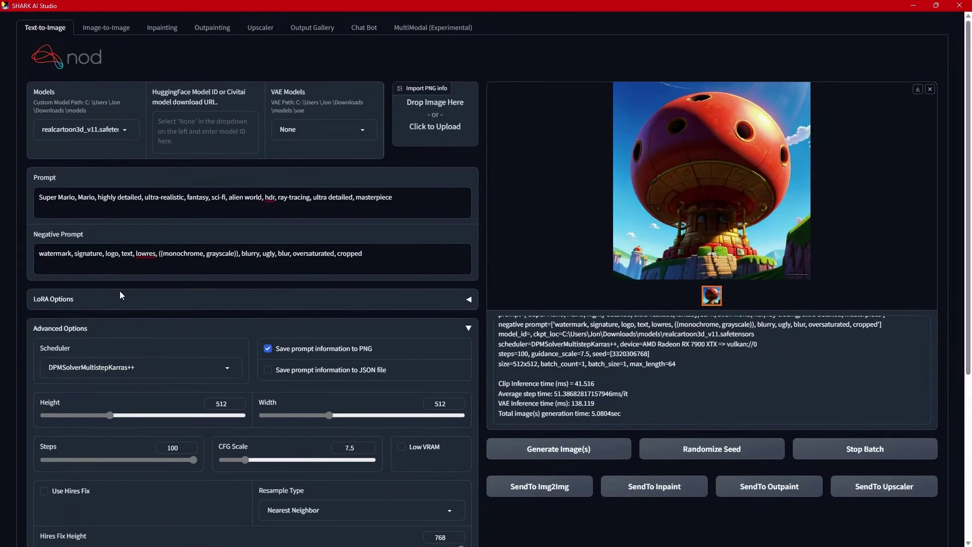
pyautogui.scroll(-2, 120, 290)
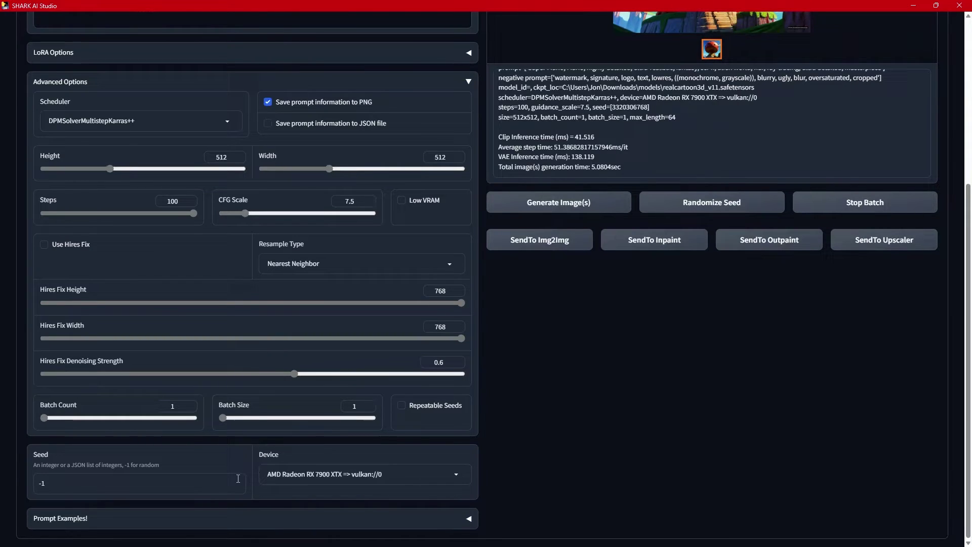
pyautogui.click(306, 473)
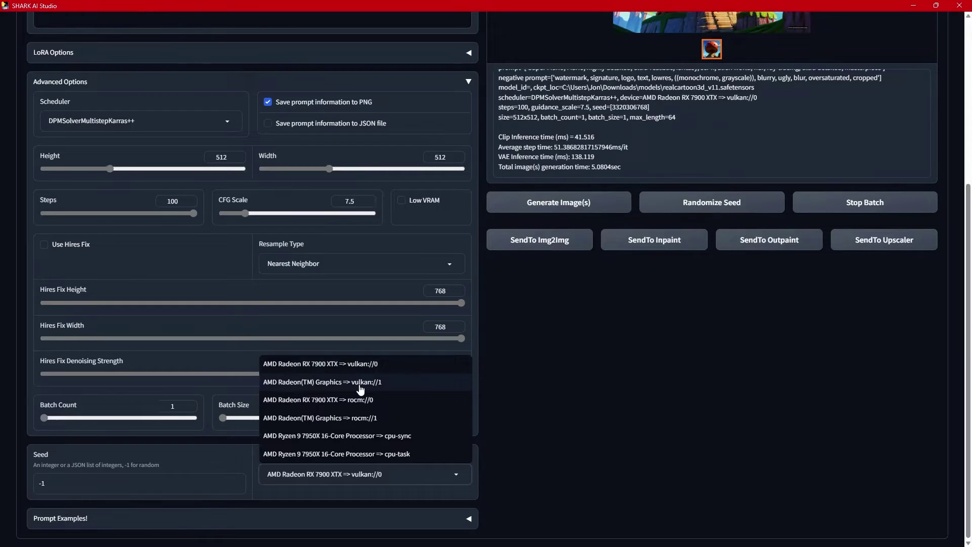
pyautogui.click(549, 397)
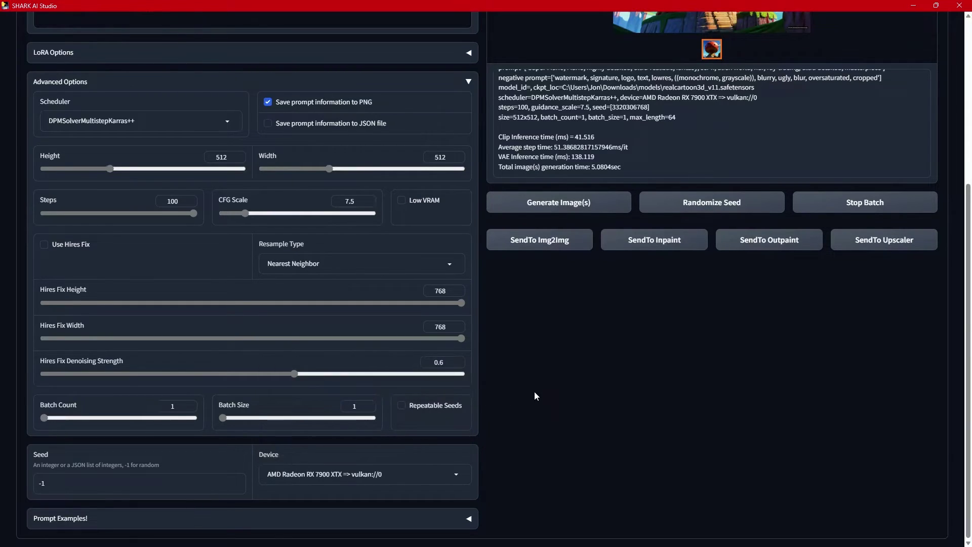
pyautogui.scroll(5, 422, 386)
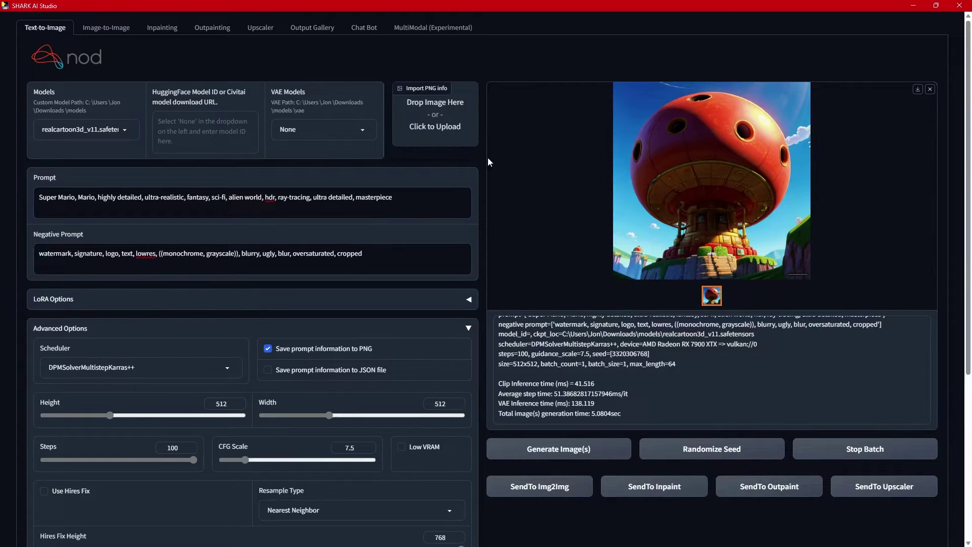
pyautogui.tripleClick(421, 202)
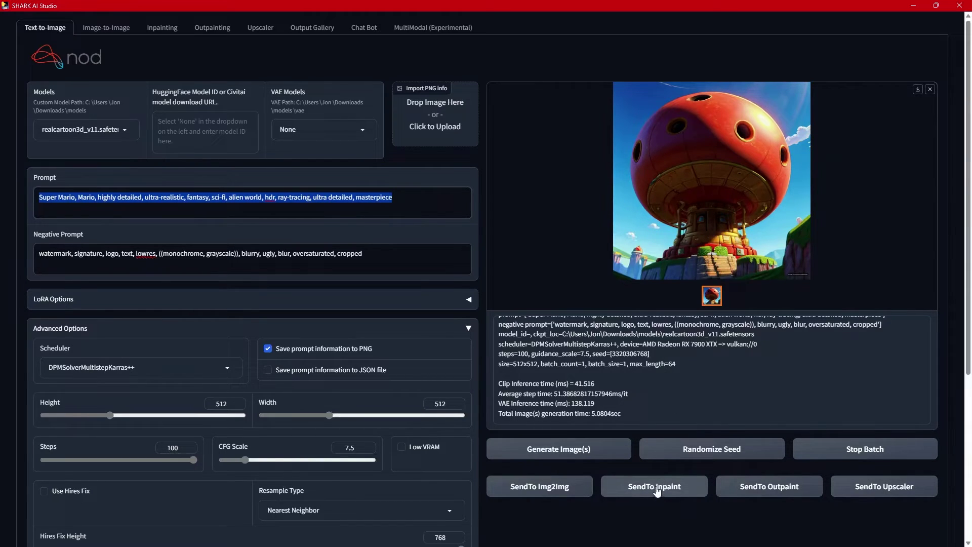
# - Send the mushroom-house image to Inpainting and replace the cyberpunk princess prompt with the Super Mario prompt
pyautogui.click(656, 489)
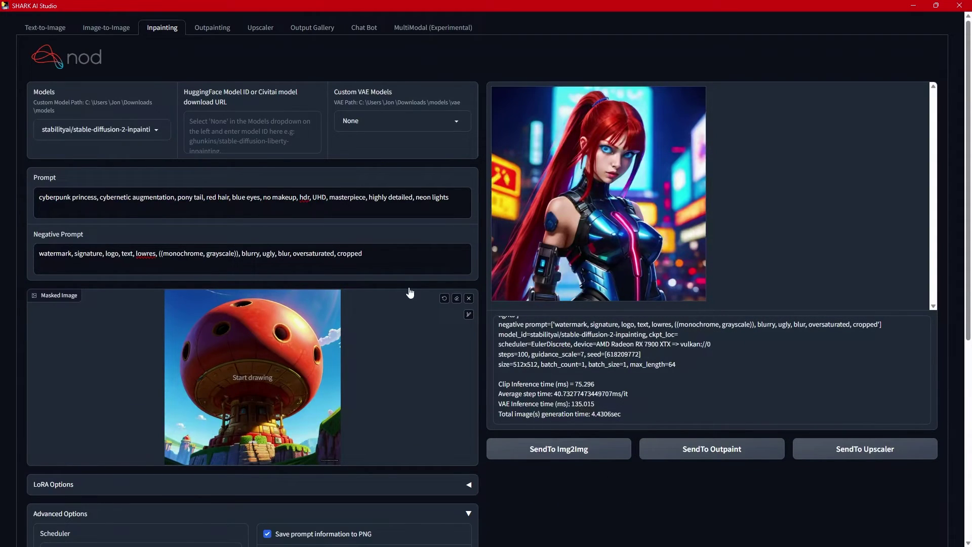
pyautogui.scroll(-2, 244, 183)
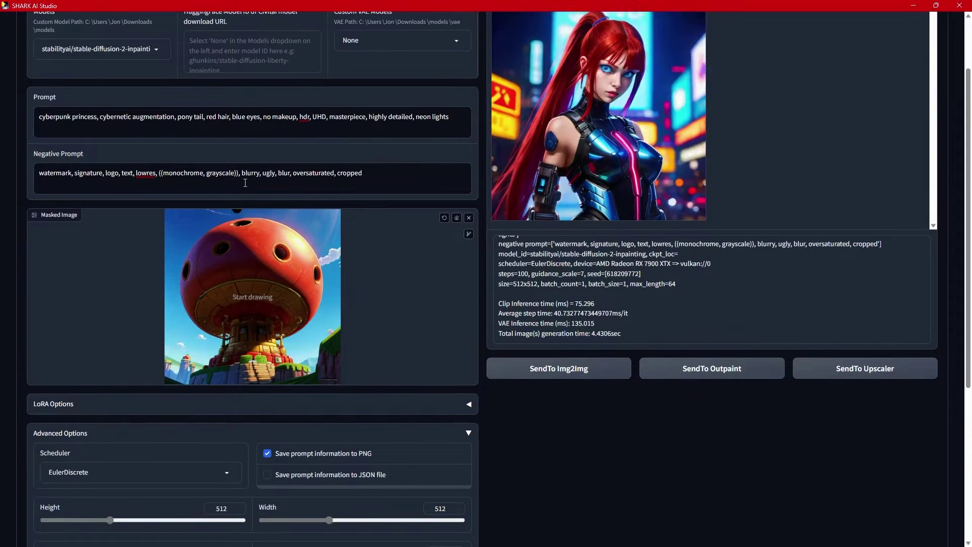
pyautogui.moveTo(442, 116); pyautogui.dragTo(27, 118)
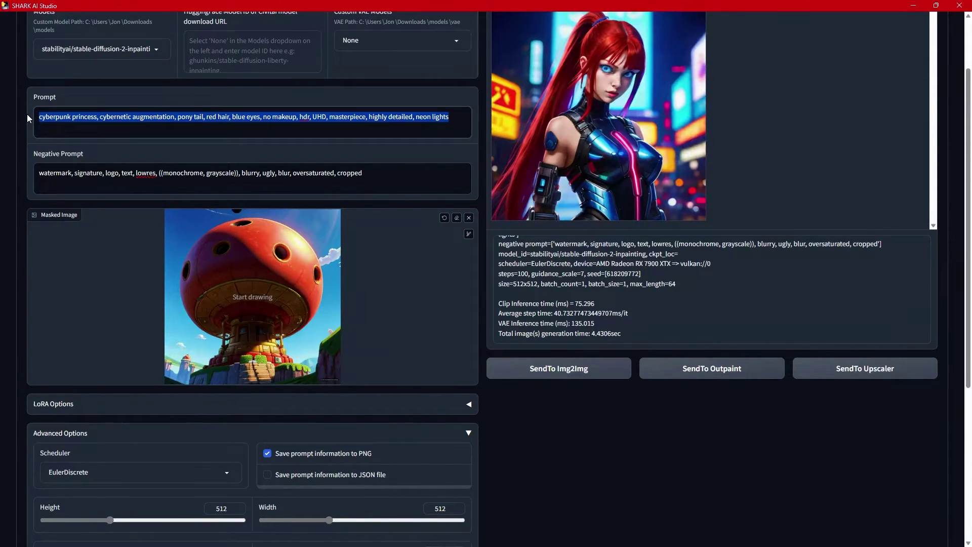
pyautogui.hotkey('ctrl', 'v')
pyautogui.scroll(3, 26, 113)
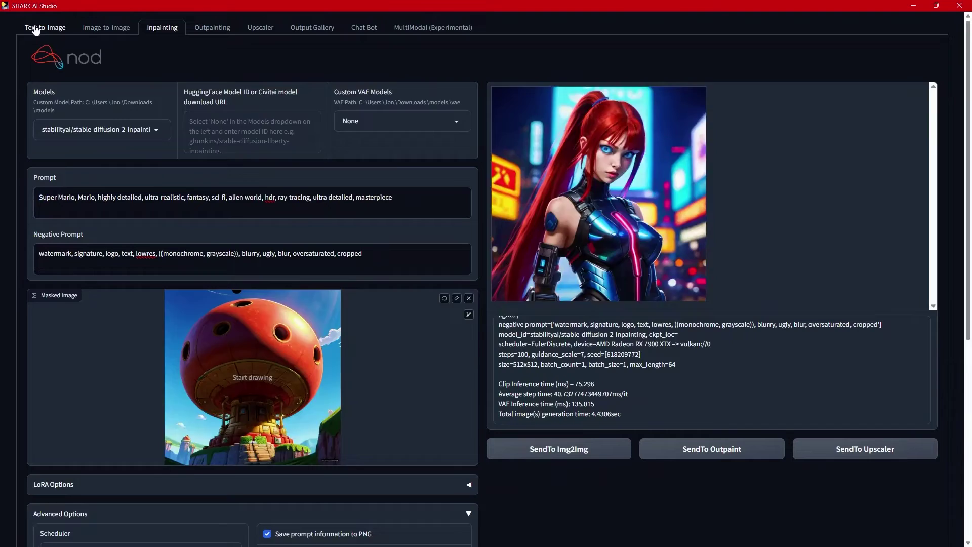
# - Compare the negative prompt text between the Text-to-Image and Inpainting pages
pyautogui.click(45, 28)
pyautogui.moveTo(362, 253); pyautogui.dragTo(26, 236)
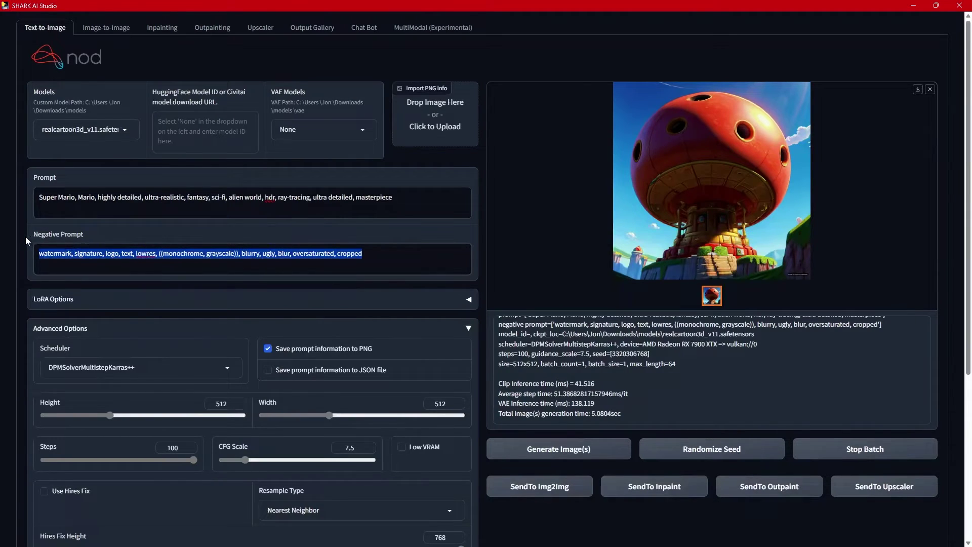
pyautogui.click(163, 28)
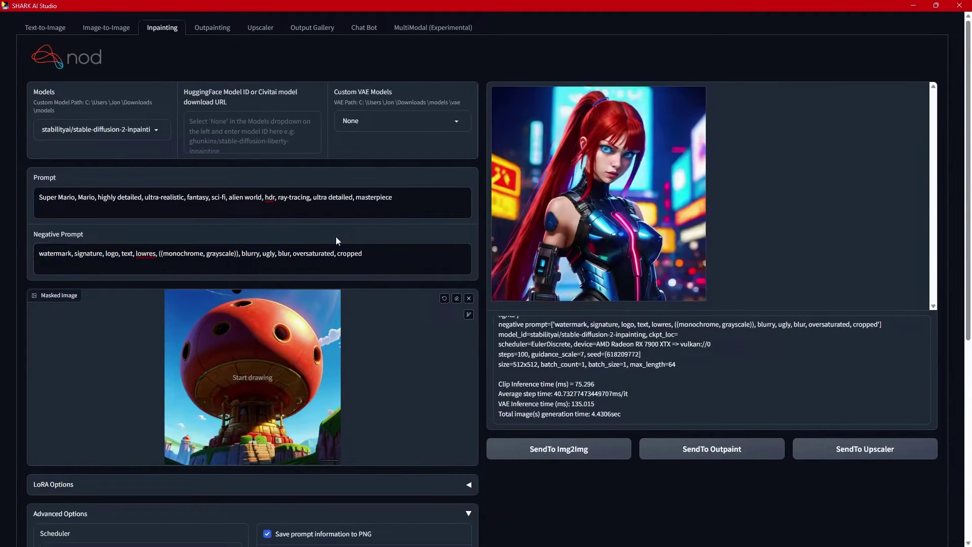
pyautogui.moveTo(359, 253); pyautogui.dragTo(21, 240)
pyautogui.click(10, 243)
# - Paint a mask stroke near the house's lower left on the Masked Image
pyautogui.scroll(-1, 364, 378)
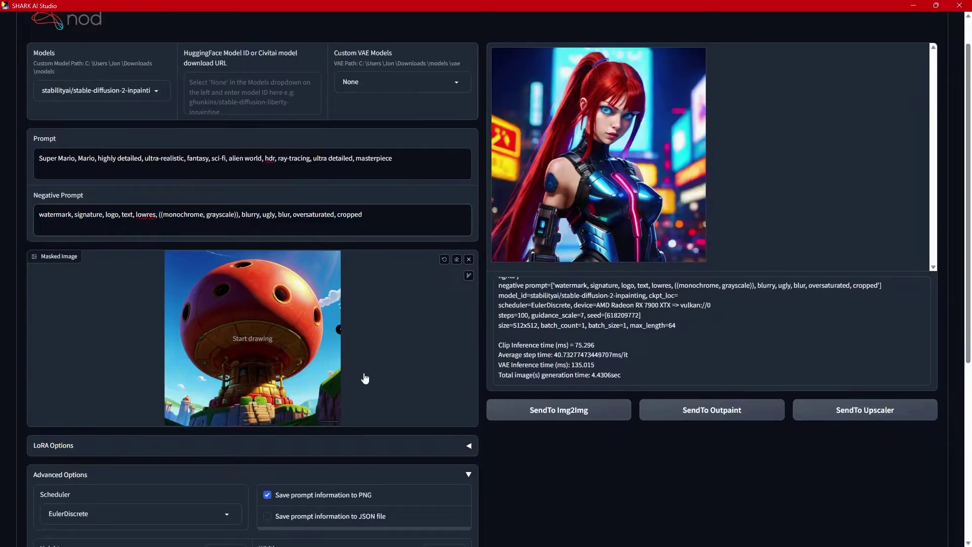
pyautogui.scroll(-3, 364, 378)
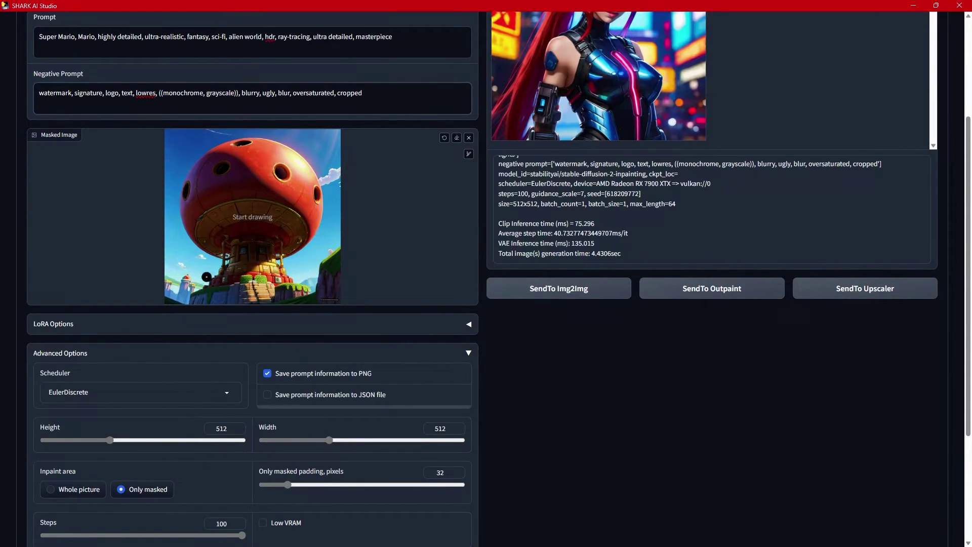
pyautogui.moveTo(181, 285)
pyautogui.mouseDown()
pyautogui.moveTo(202, 283)
pyautogui.moveTo(168, 277)
pyautogui.moveTo(167, 293)
pyautogui.moveTo(184, 302)
pyautogui.moveTo(202, 284)
pyautogui.moveTo(163, 305)
pyautogui.moveTo(181, 292)
pyautogui.moveTo(169, 286)
pyautogui.moveTo(199, 286)
pyautogui.moveTo(169, 288)
pyautogui.mouseUp()
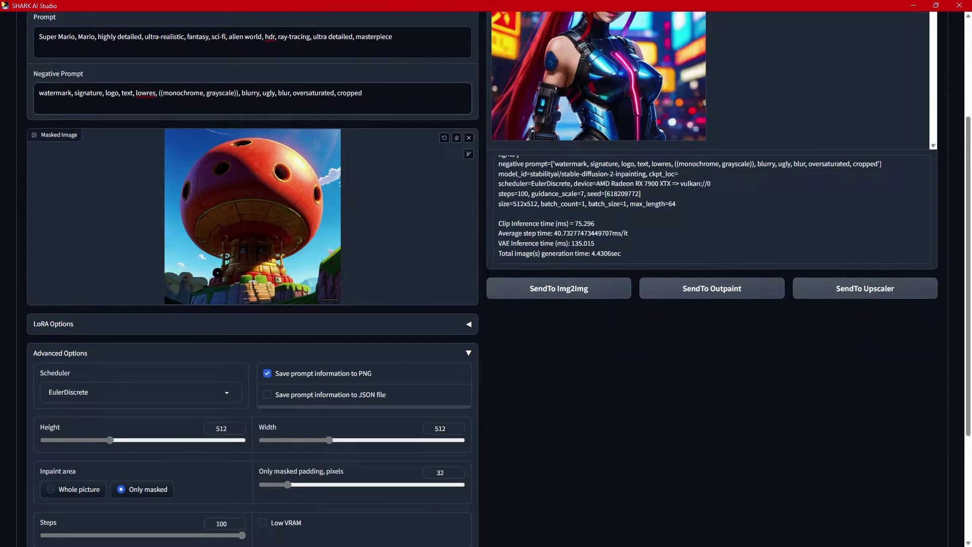
# - Set the scheduler to DPMSolverMultistepKarras++ and the inpaint area to Whole picture
pyautogui.scroll(3, 416, 291)
pyautogui.scroll(-3, 412, 354)
pyautogui.click(230, 392)
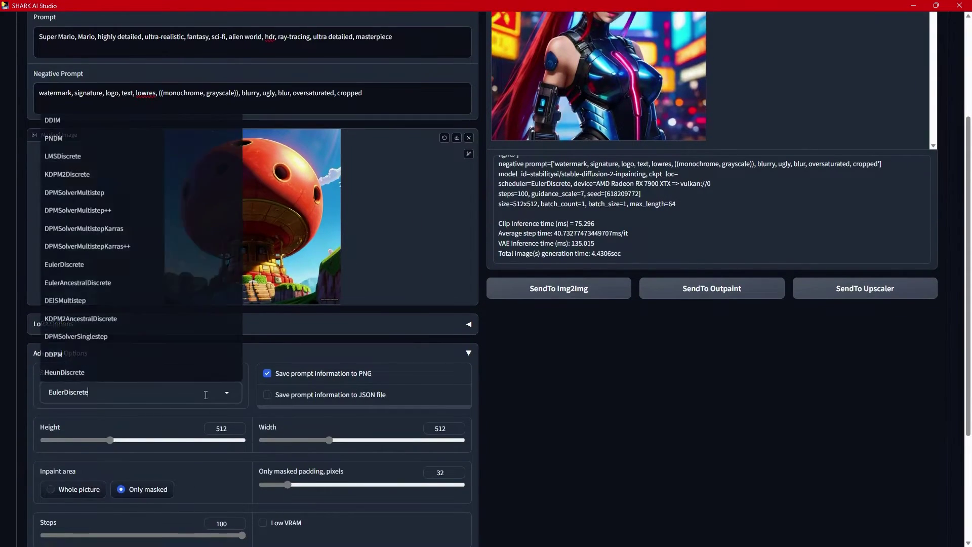
pyautogui.click(120, 247)
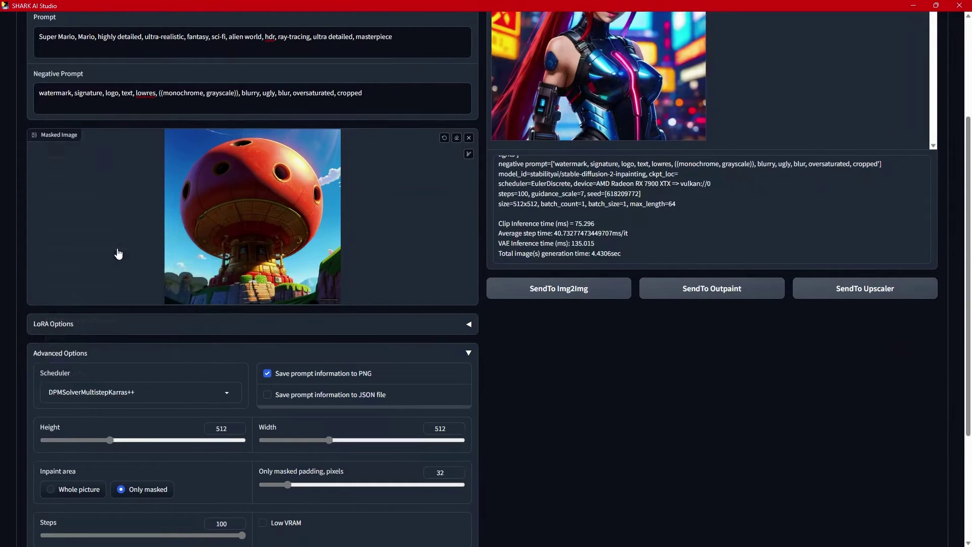
pyautogui.scroll(-3, 216, 384)
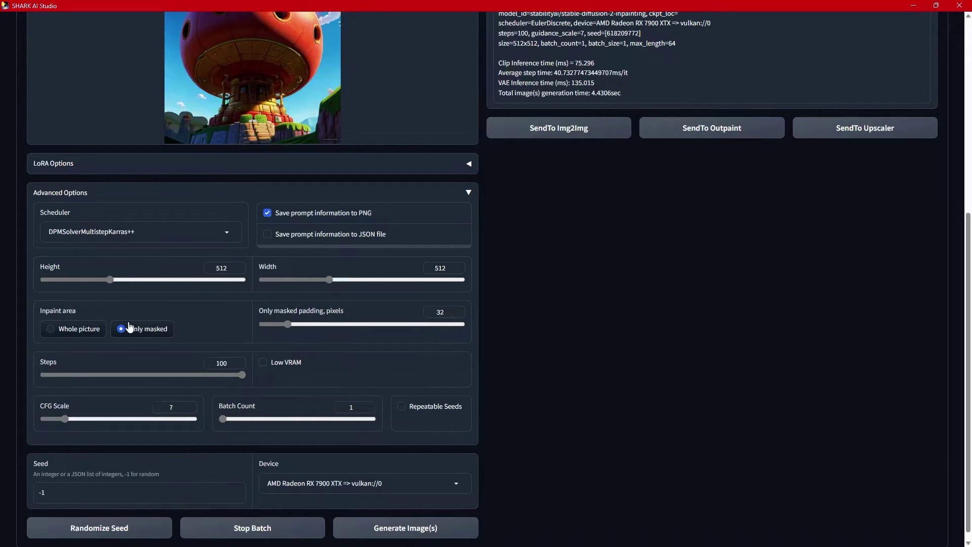
pyautogui.click(65, 328)
pyautogui.scroll(-1, 276, 383)
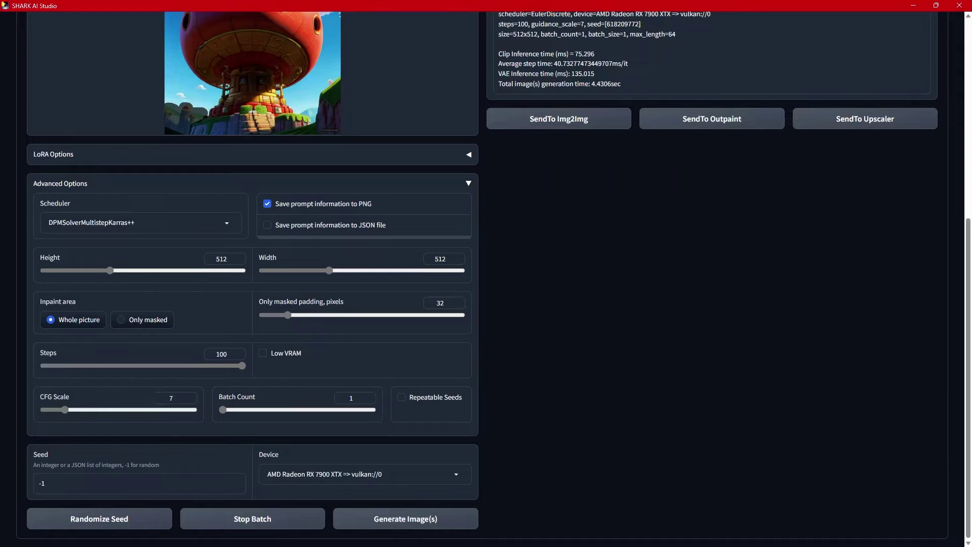
pyautogui.scroll(6, 599, 353)
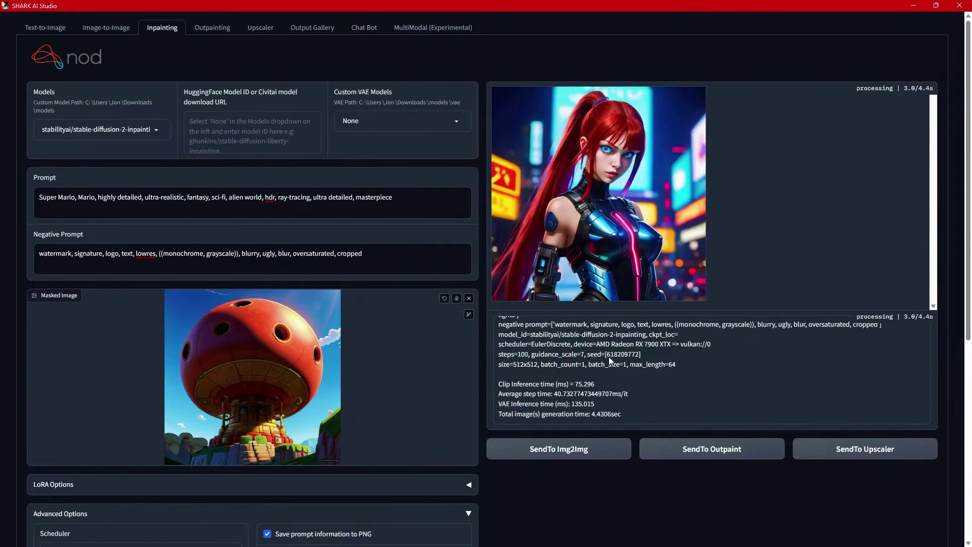
# - Switch to the compile log and scroll it to the bottom while inpainting finishes
pyautogui.hotkey('alt', 'Tab')
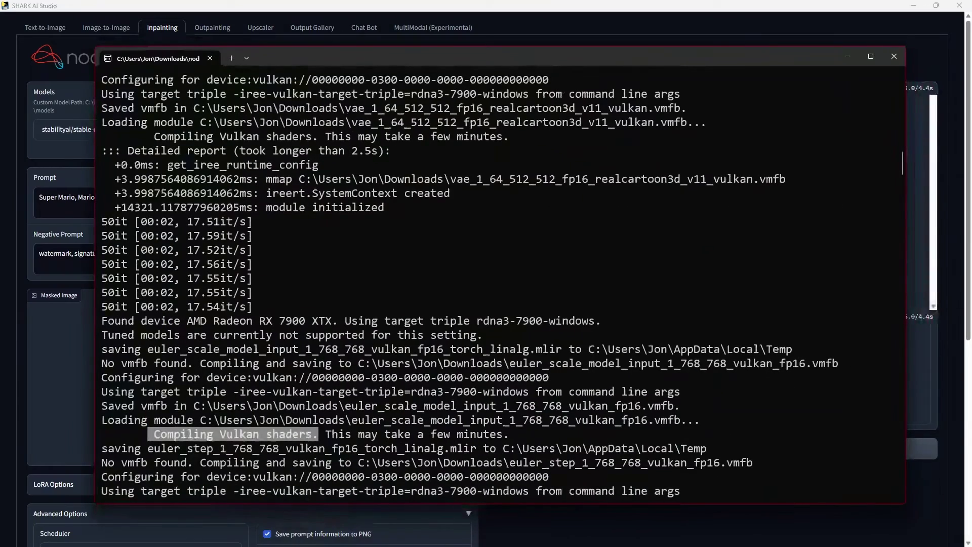
pyautogui.scroll(-8, 536, 349)
pyautogui.scroll(-1, 536, 349)
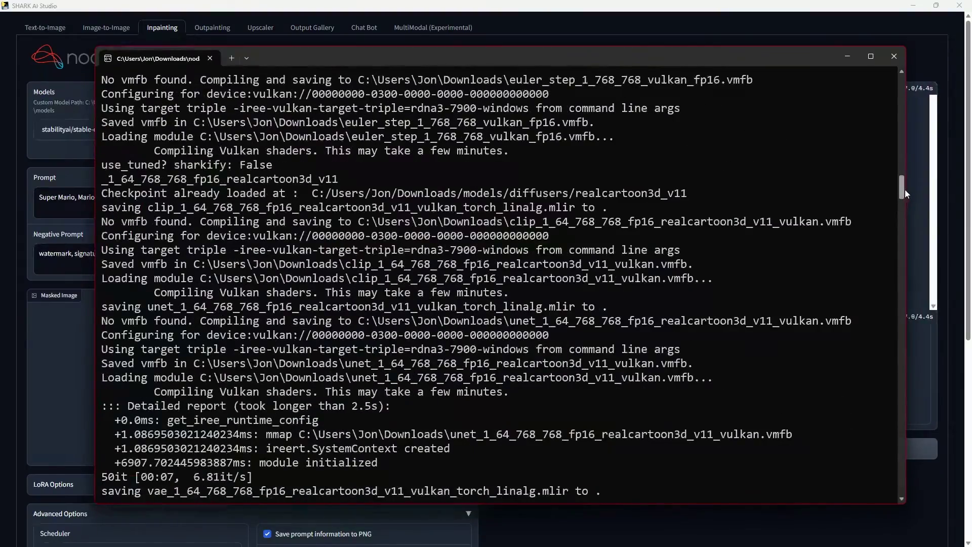
pyautogui.moveTo(902, 195); pyautogui.dragTo(922, 512)
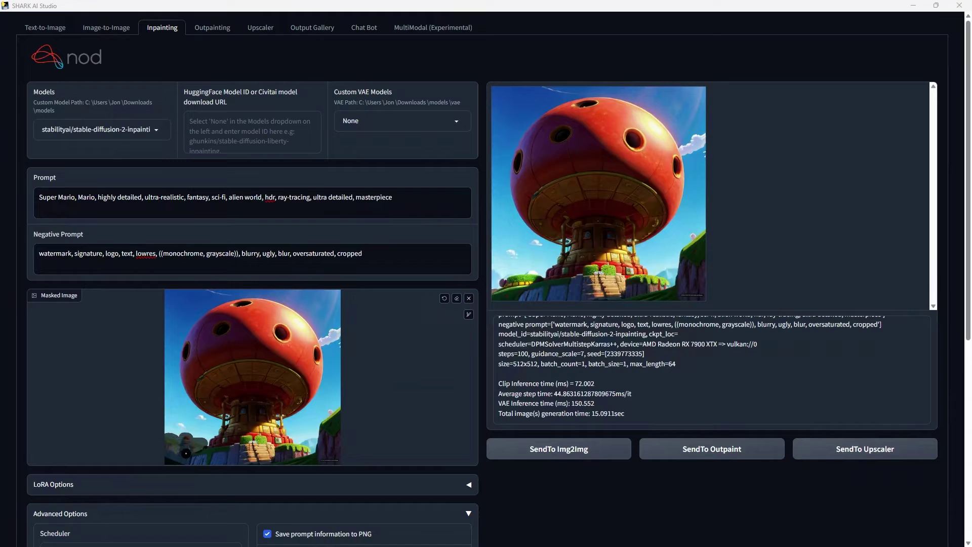
# - Generate another inpainted mushroom-house variation and scroll over the result
pyautogui.scroll(-5, 387, 415)
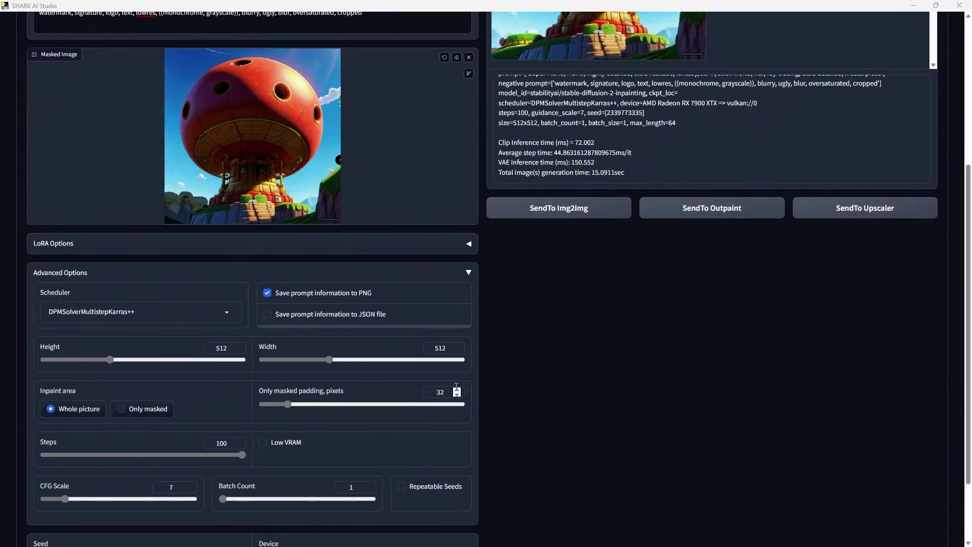
pyautogui.scroll(-2, 456, 387)
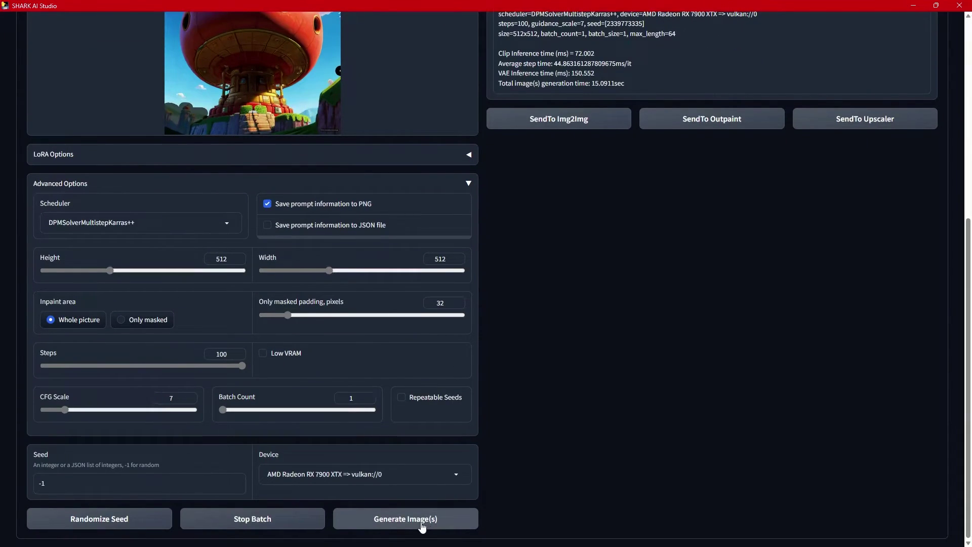
pyautogui.click(422, 527)
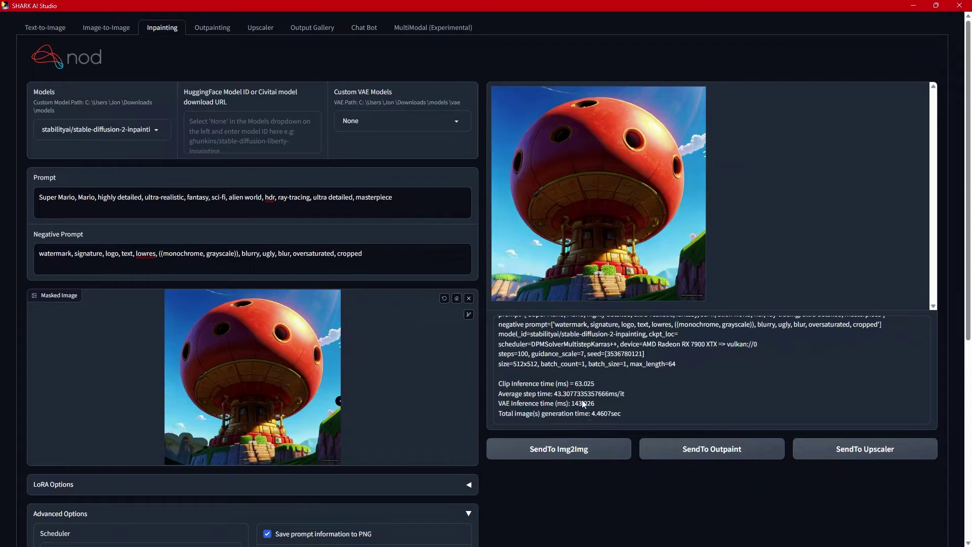
pyautogui.scroll(-6, 572, 411)
pyautogui.scroll(-1, 551, 415)
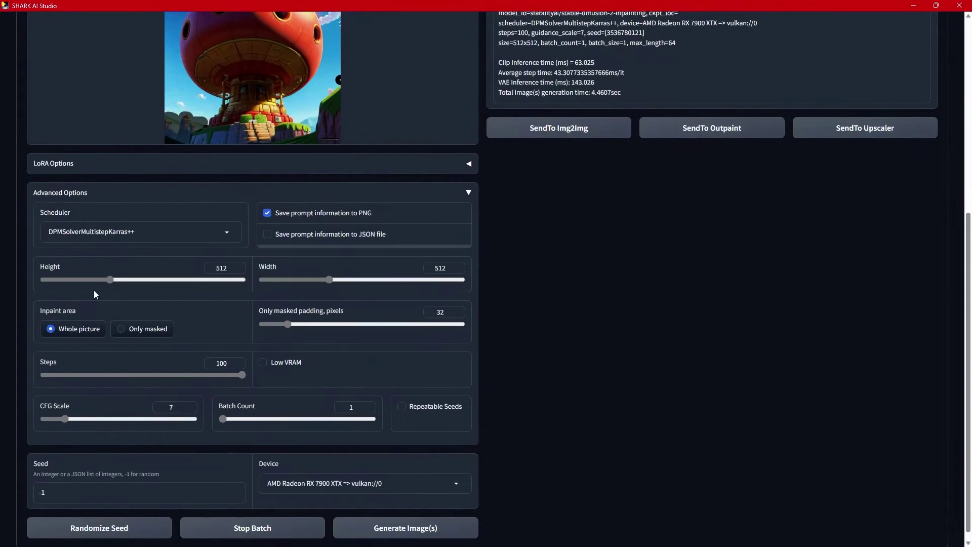
pyautogui.scroll(7, 594, 362)
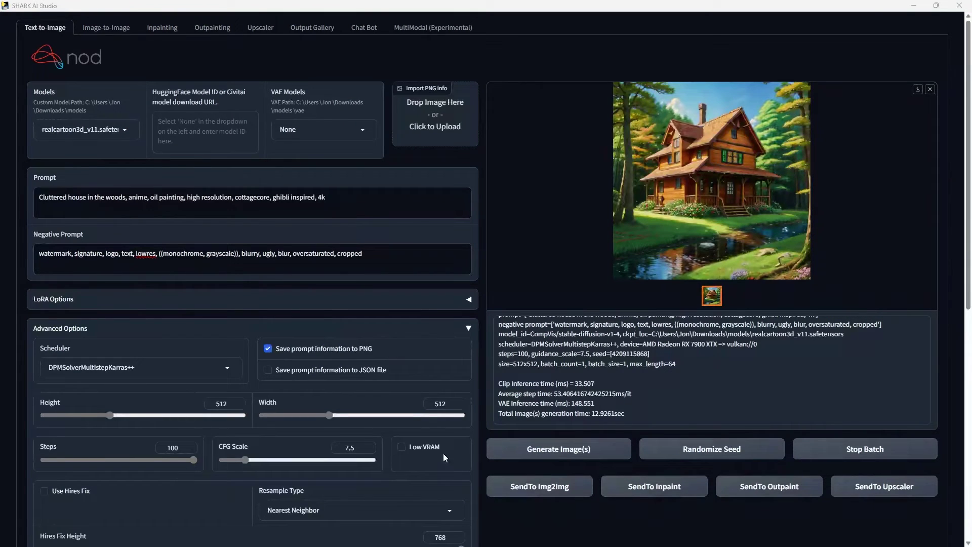
# - Look over the Chat Bot page, then return to Text-to-Image
pyautogui.click(359, 30)
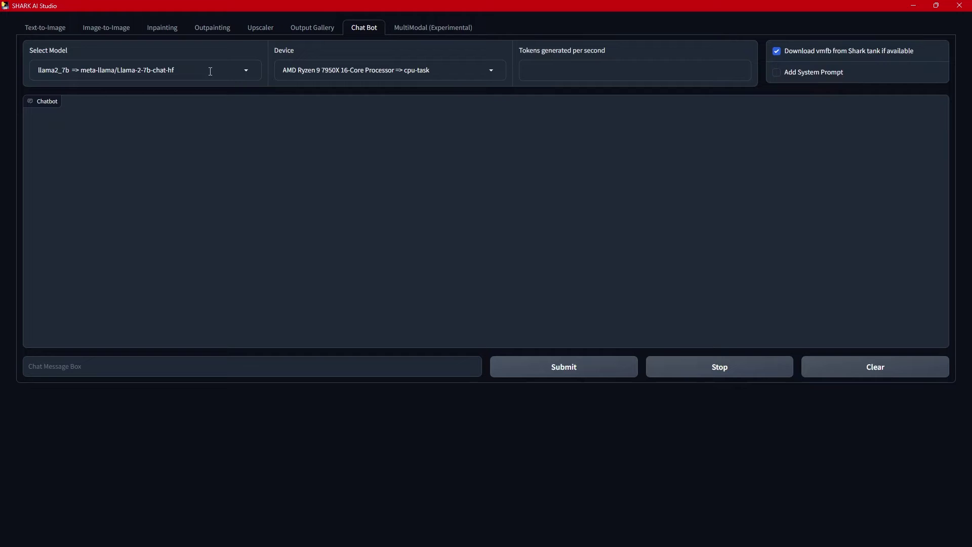
pyautogui.click(46, 29)
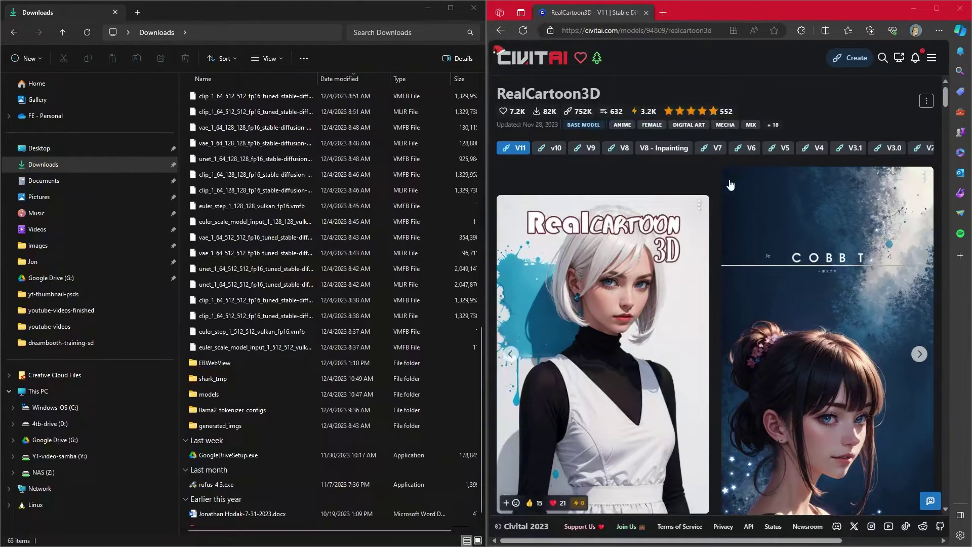
# - List the RealCartoon3D SafeTensor downloads (1.99 GB and 5.53 GB), then focus the Downloads folder
pyautogui.scroll(-5, 604, 173)
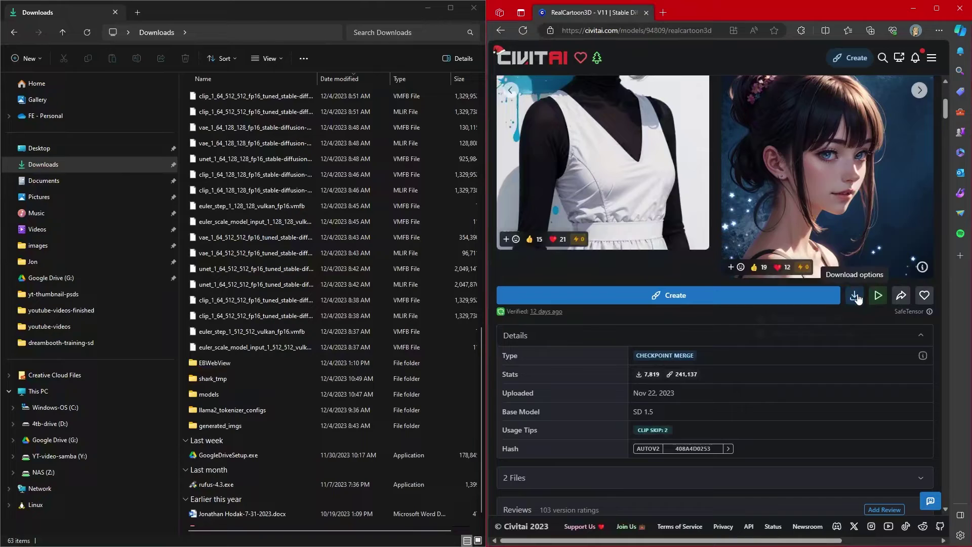
pyautogui.click(855, 296)
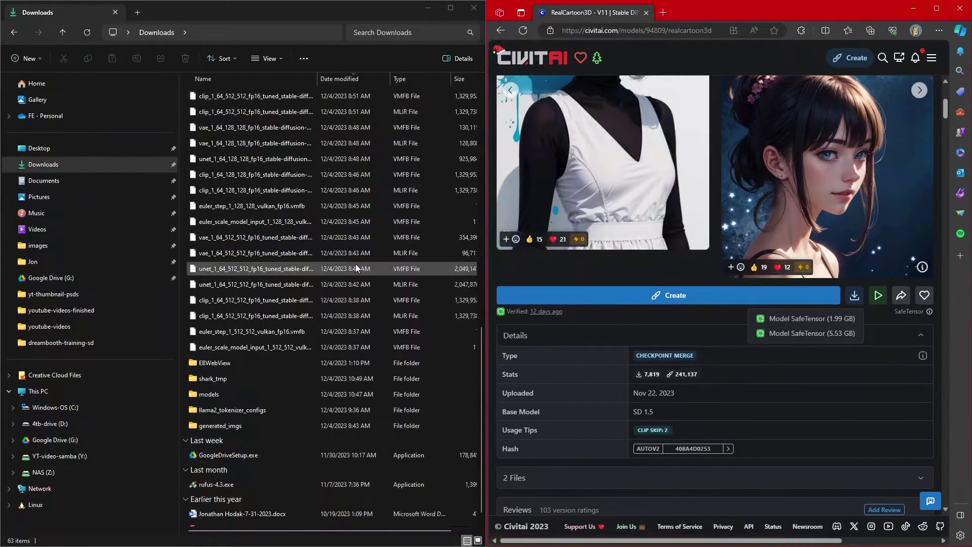
pyautogui.click(339, 62)
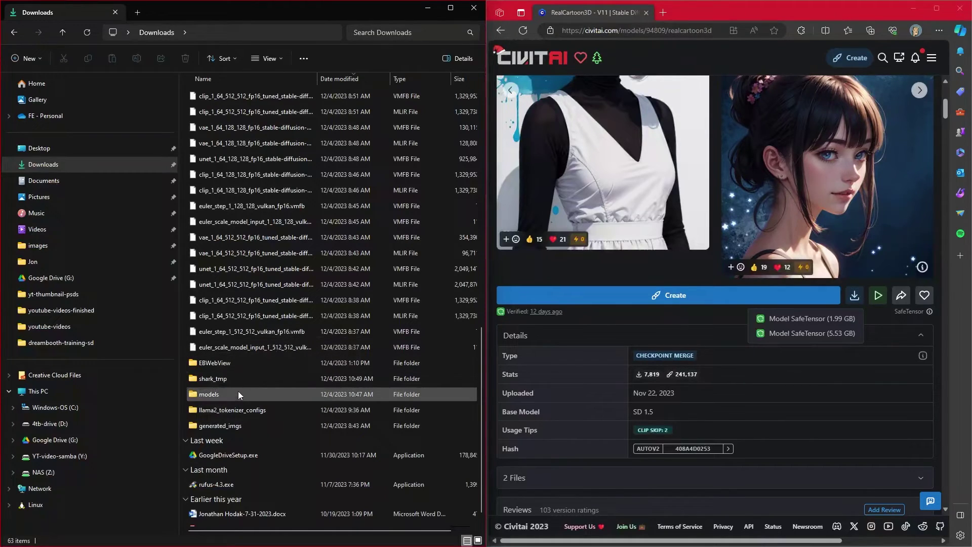
pyautogui.moveTo(236, 394)
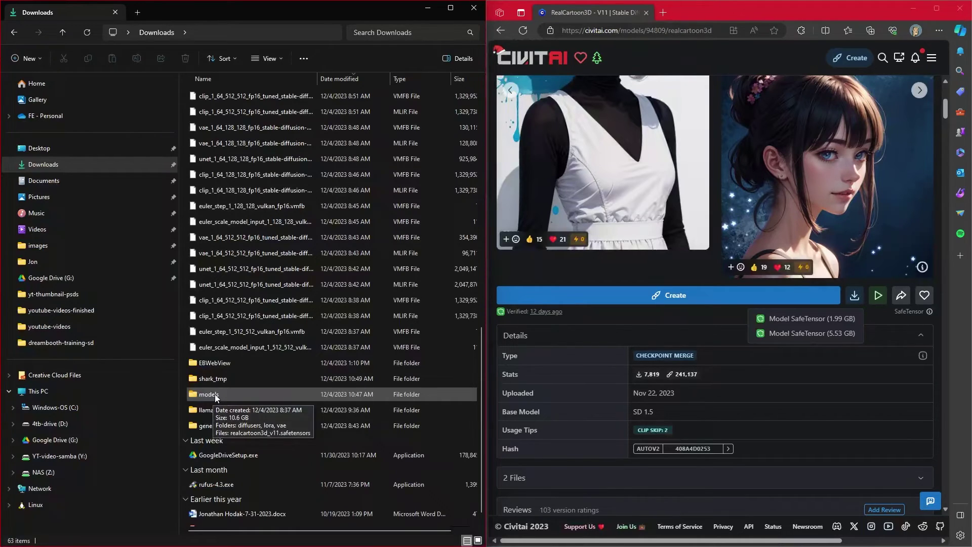
# - Open the Downloads models folder showing realcartoon3d_v11.safetensors, then minimize File Explorer
pyautogui.doubleClick(215, 393)
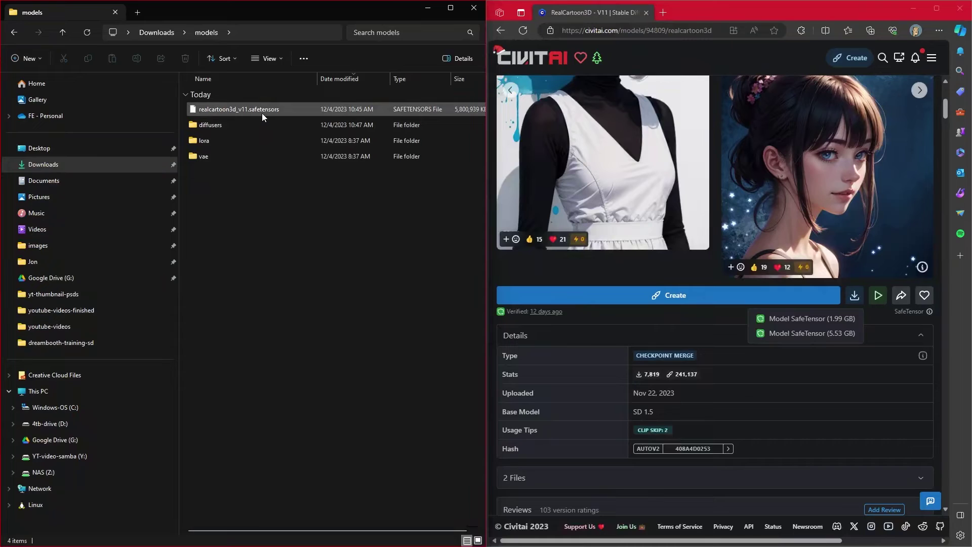
pyautogui.moveTo(261, 110)
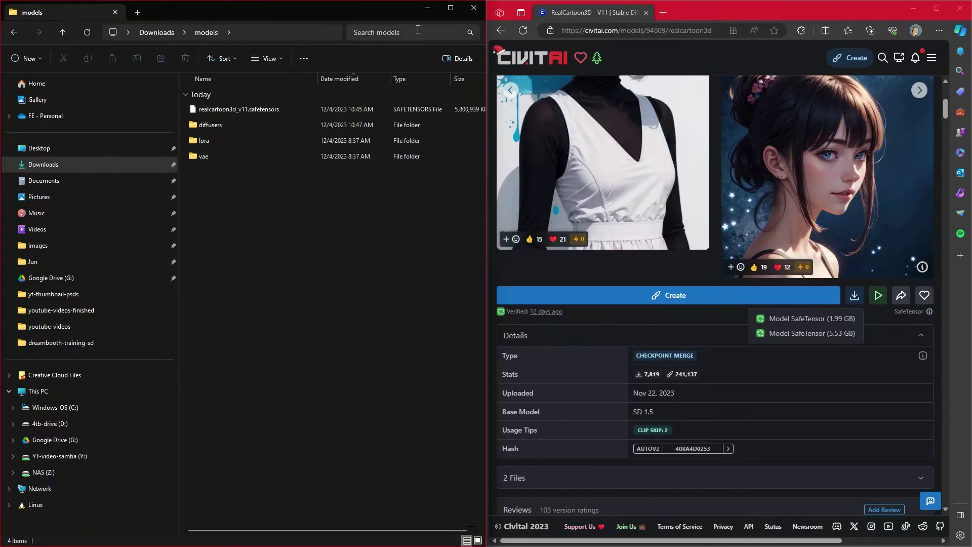
pyautogui.click(427, 8)
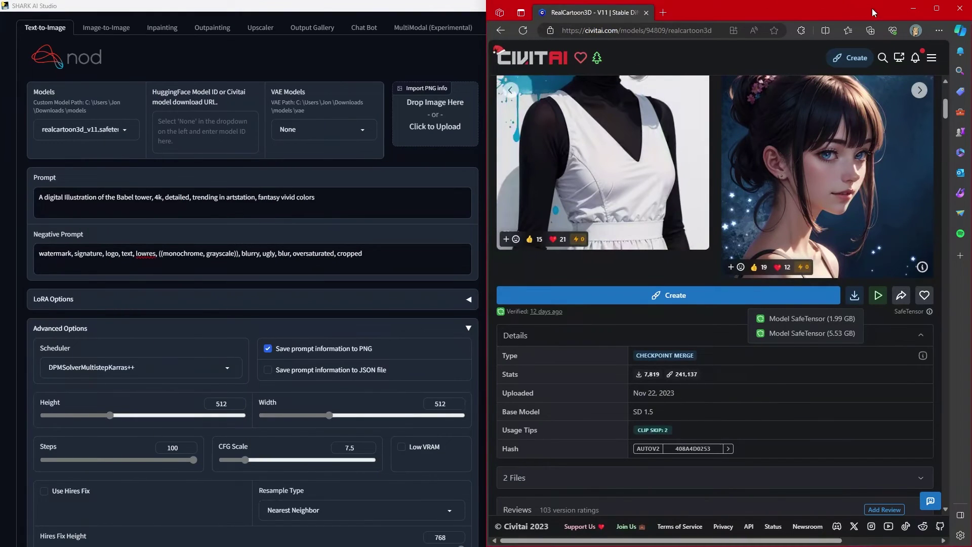
# - Minimize Edge, keep realcartoon3d_v11.safetensors in the Models list, and highlight the Custom Model Path
pyautogui.click(913, 8)
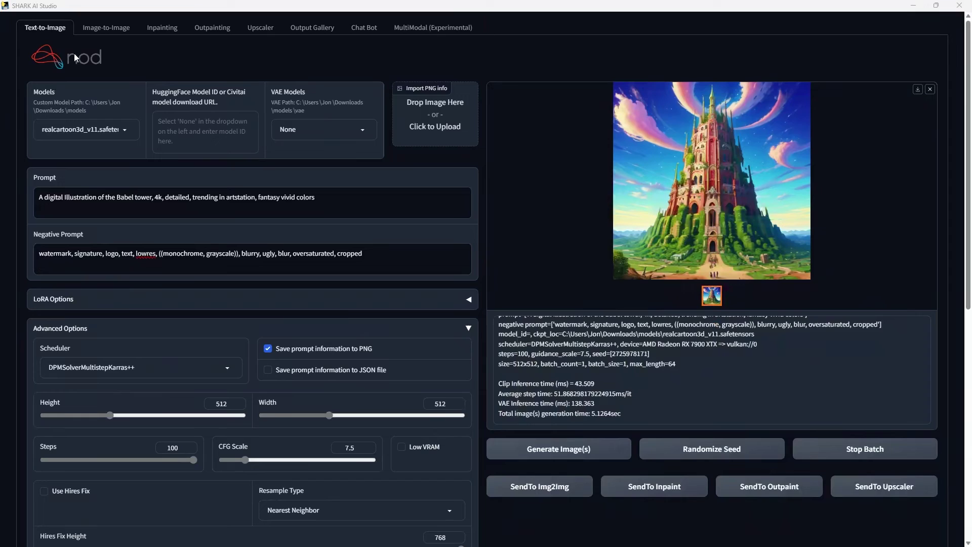
pyautogui.click(125, 129)
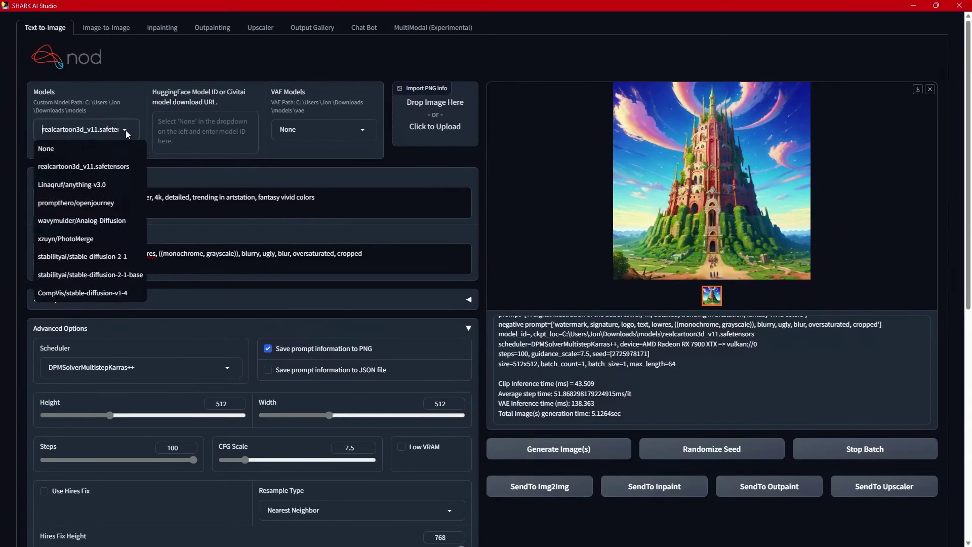
pyautogui.click(62, 171)
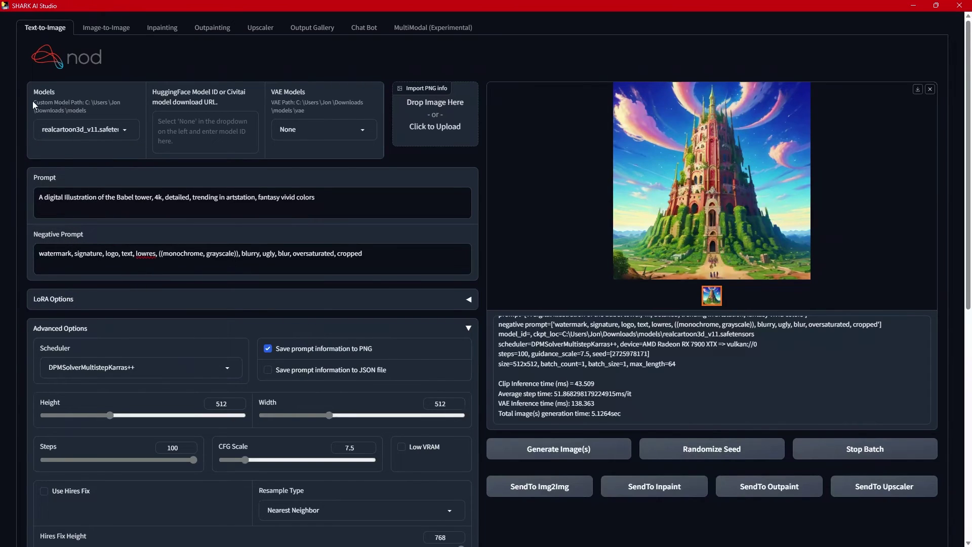
pyautogui.moveTo(32, 101); pyautogui.dragTo(105, 111)
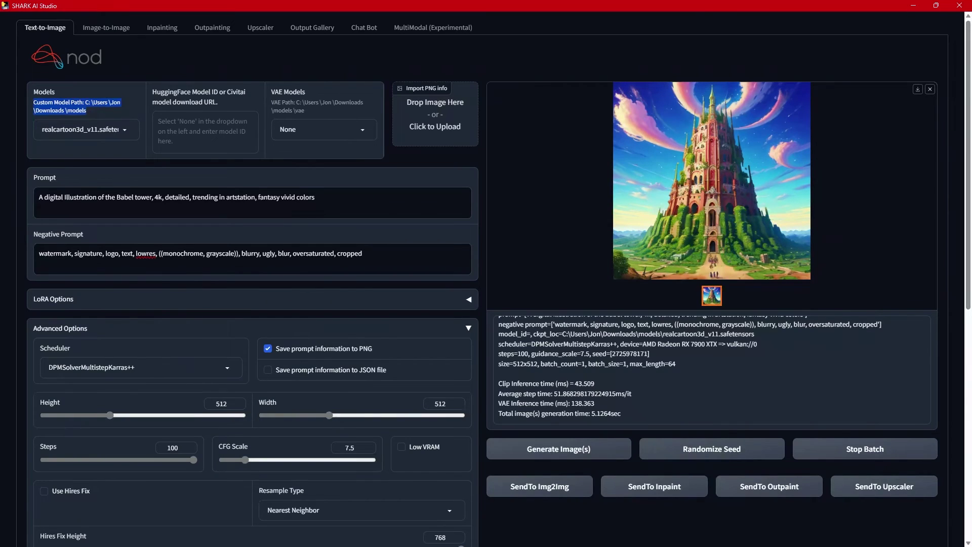
pyautogui.click(518, 50)
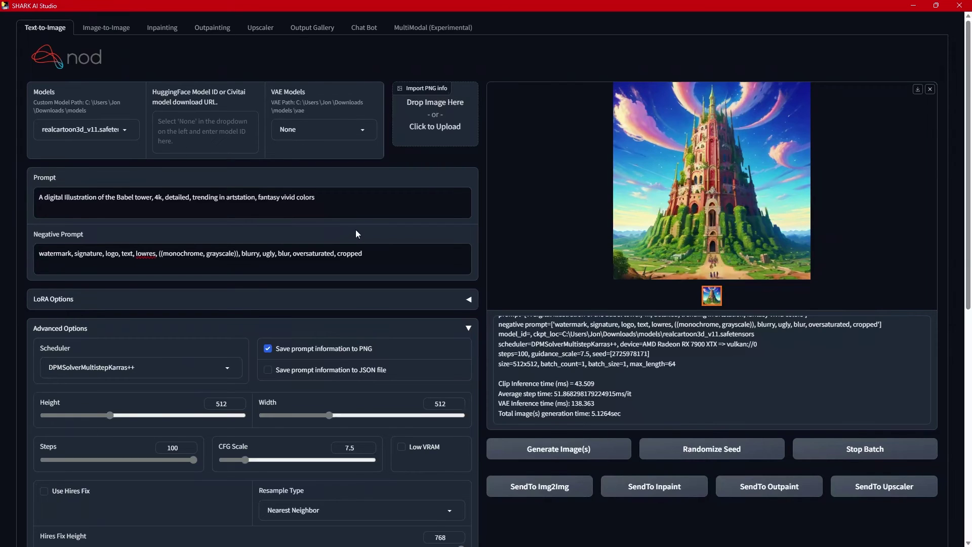
# - Scroll the Text-to-Image page up and down to review the Advanced Options
pyautogui.scroll(-7, 396, 264)
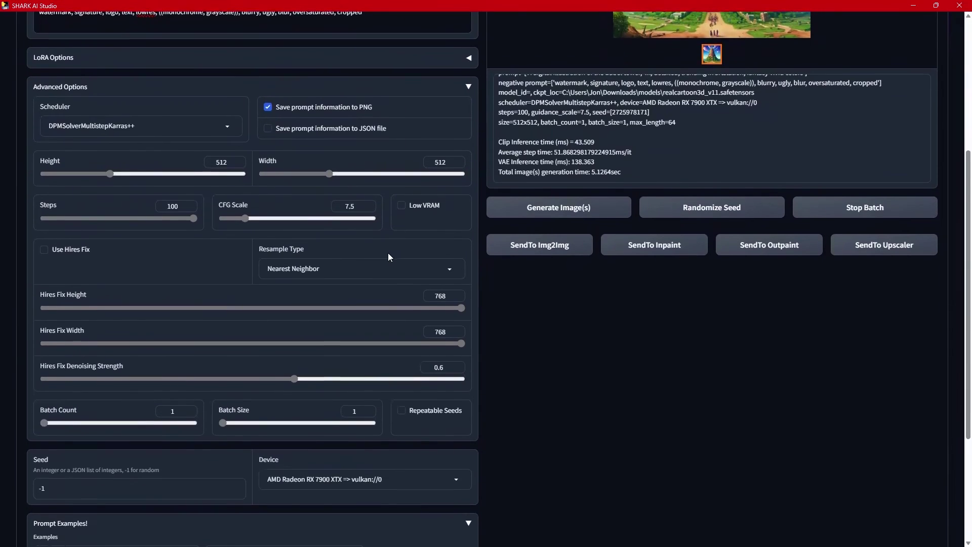
pyautogui.scroll(7, 373, 243)
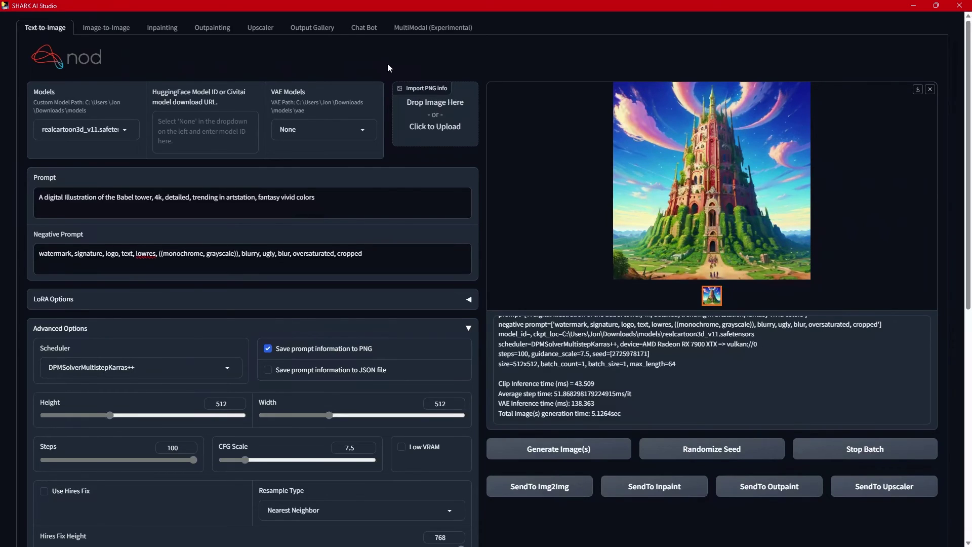
pyautogui.scroll(-8, 362, 208)
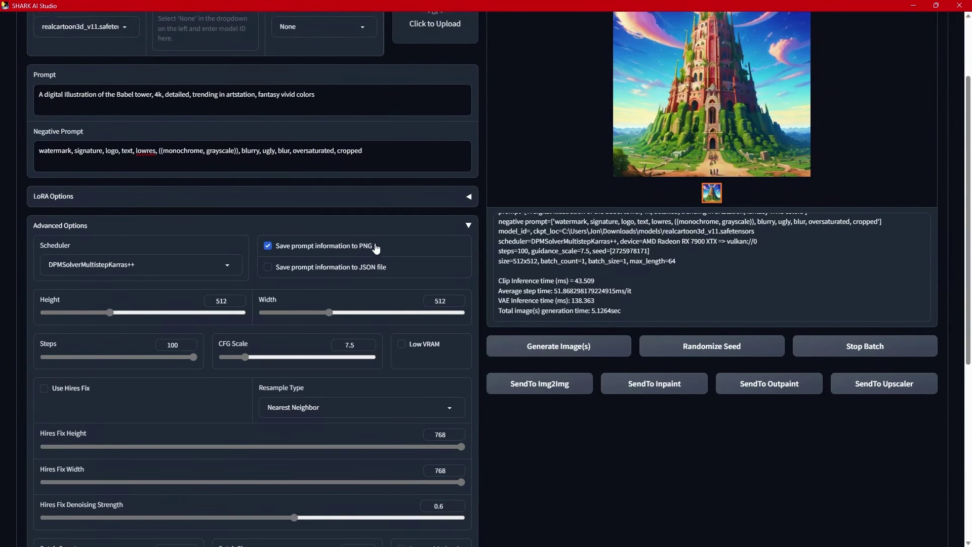
pyautogui.scroll(2, 377, 220)
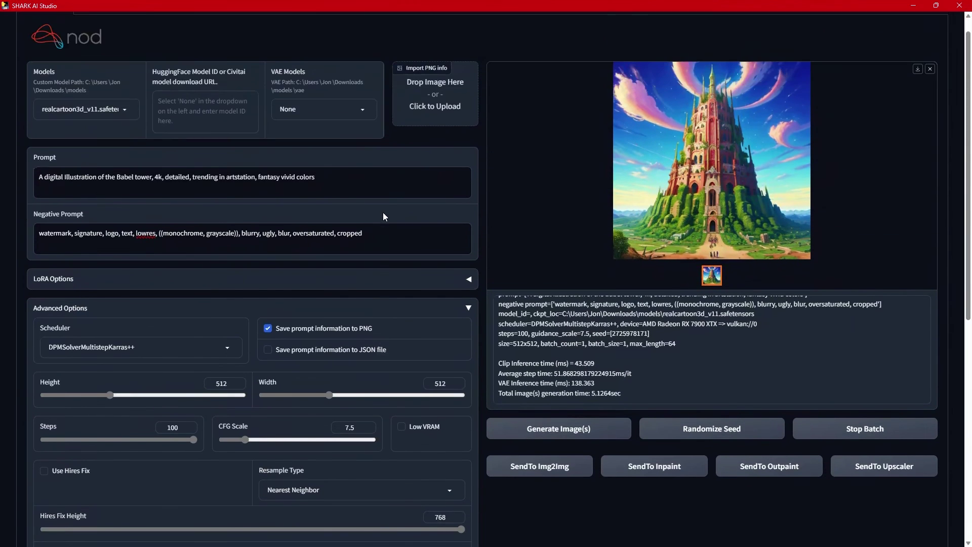